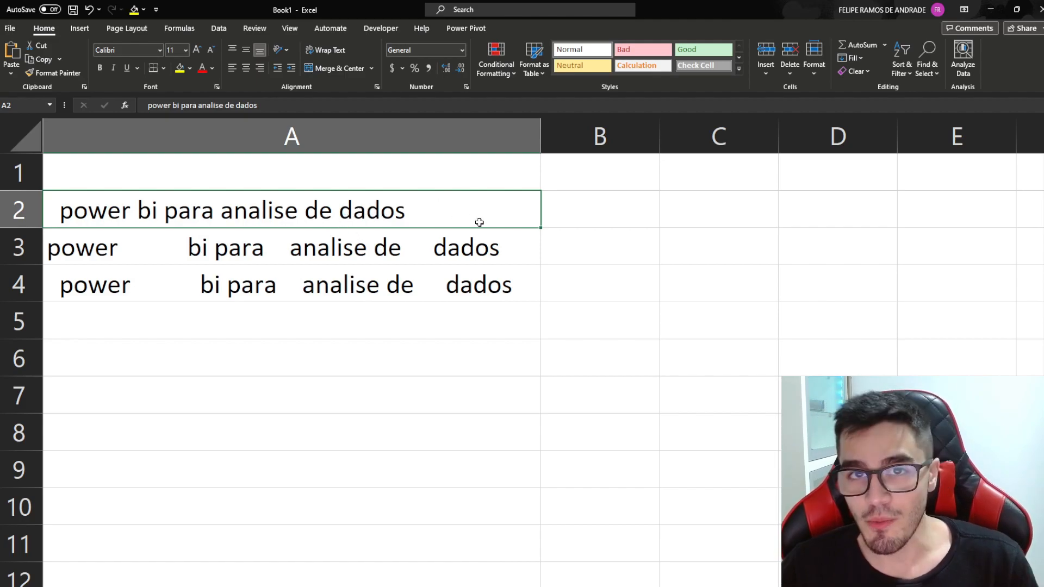
Examine the leading and trailing spaces around the text in cell A2
double_click(88, 211)
left_click(63, 202)
key("Escape")
key("shift+space")
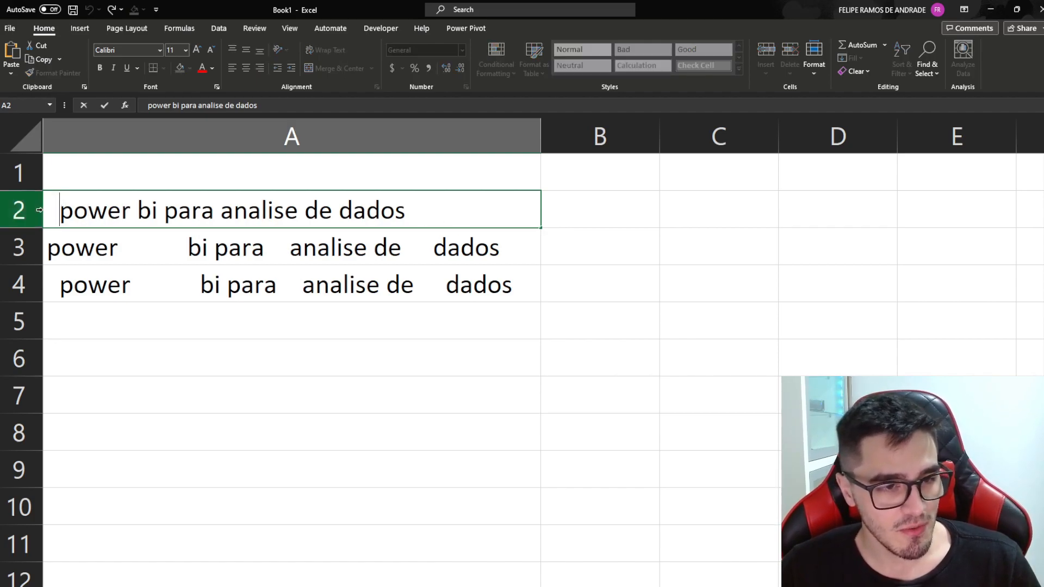
left_click(51, 204)
double_click(66, 207)
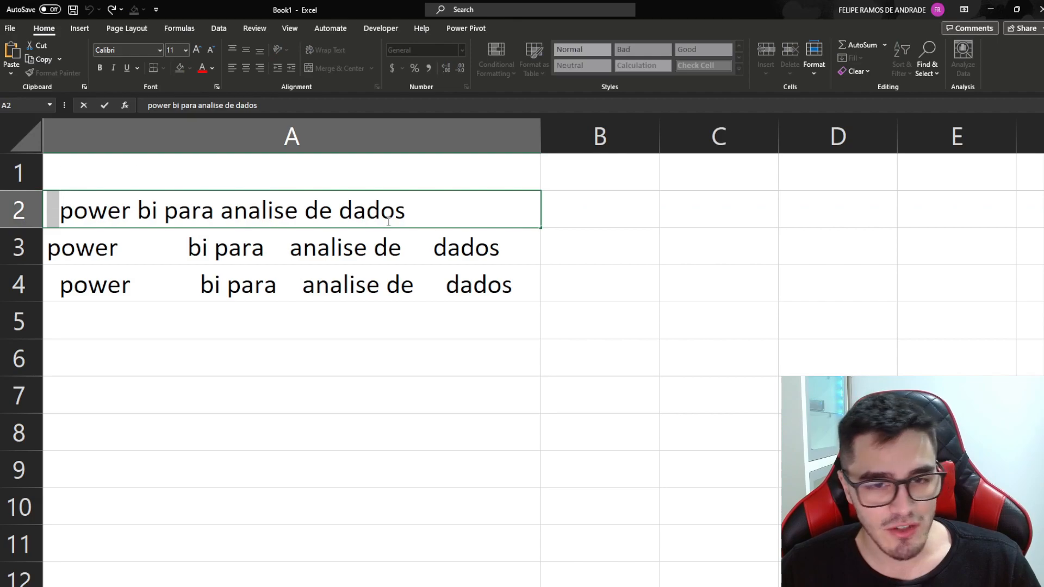
double_click(478, 209)
Examine the extra spaces between the words in cell A3
left_click(180, 234)
double_click(149, 246)
left_click_drag(118, 246, 189, 246)
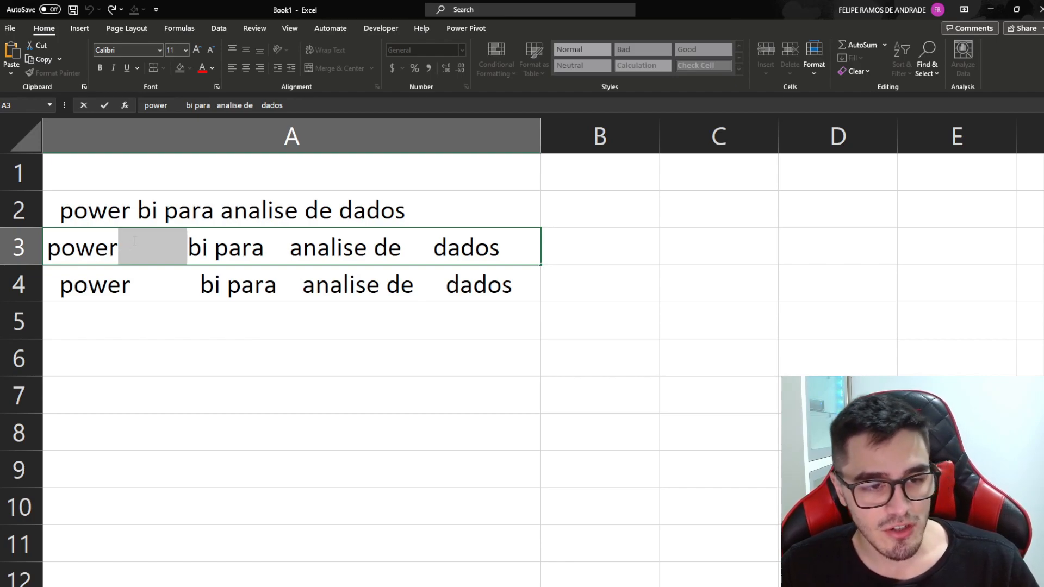
left_click_drag(265, 248, 289, 247)
left_click_drag(402, 246, 433, 248)
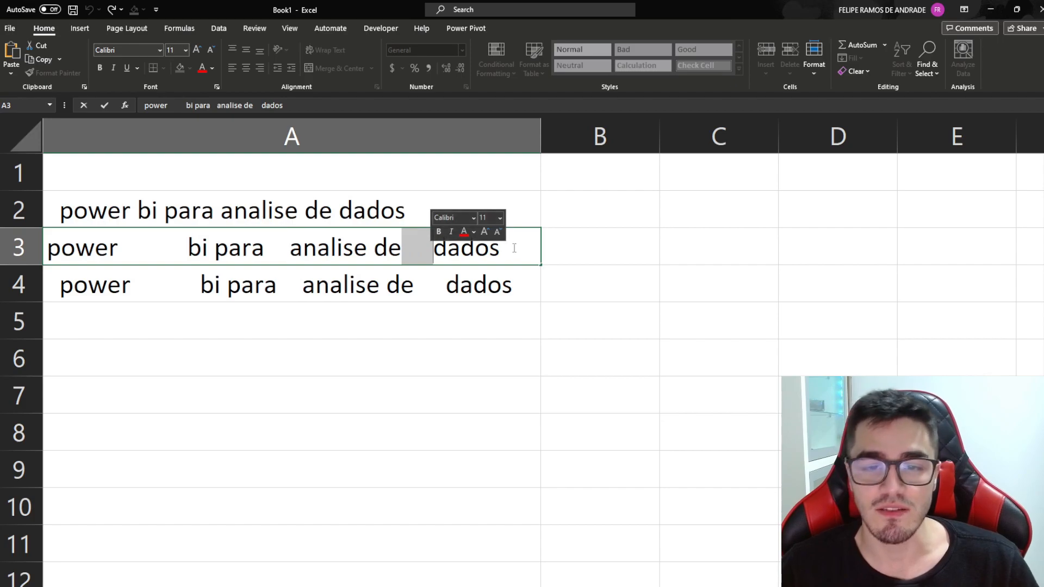
Examine the leading, trailing and between-word spaces in cell A4, and leave the cell
left_click(173, 288)
double_click(173, 288)
left_click_drag(62, 285, 47, 285)
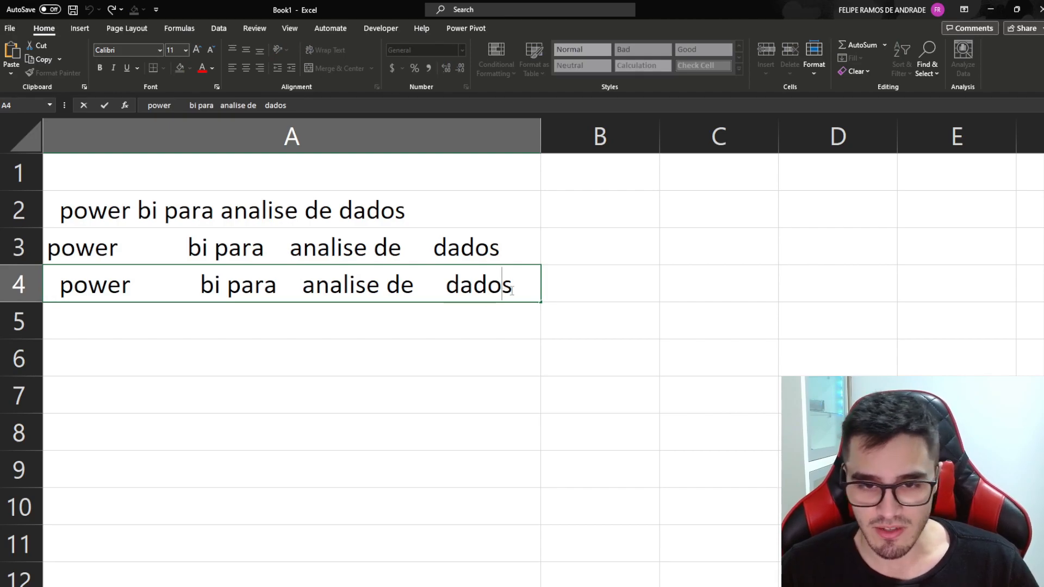
left_click_drag(525, 288, 512, 288)
left_click_drag(442, 288, 413, 287)
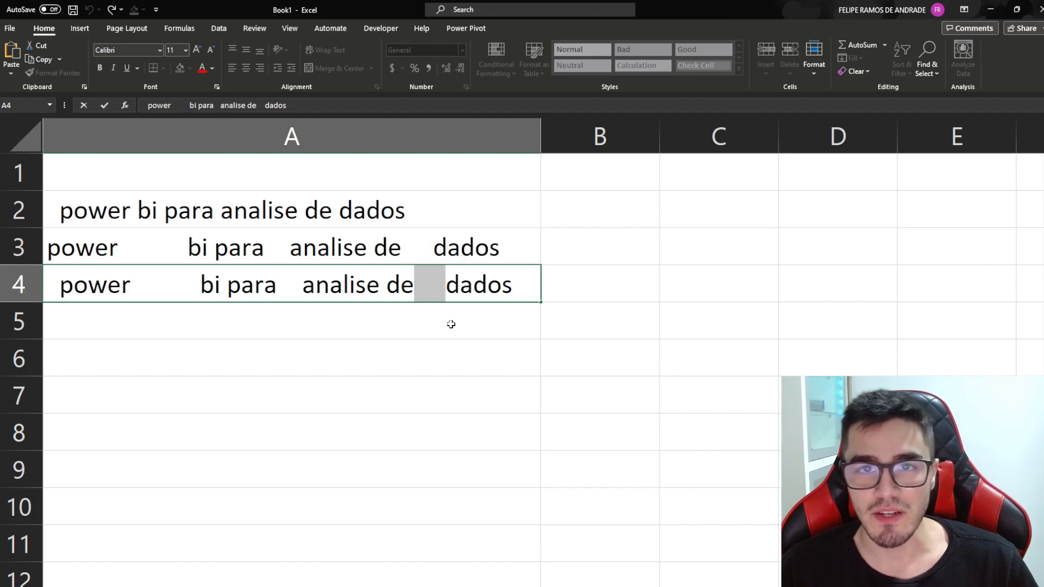
left_click(563, 239)
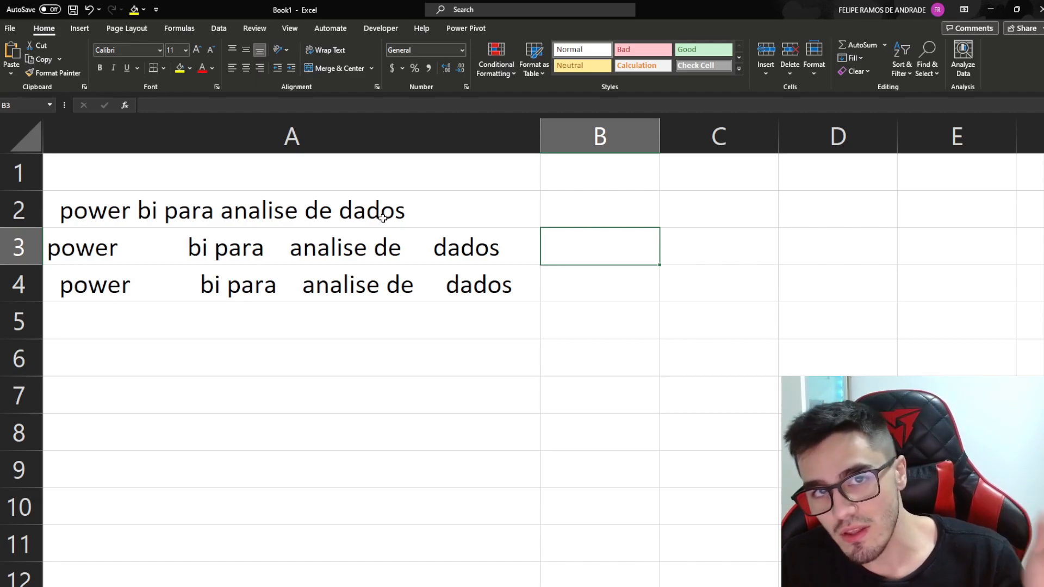
Try a line break before "de dados" in cell A2, and undo the edit
double_click(379, 202)
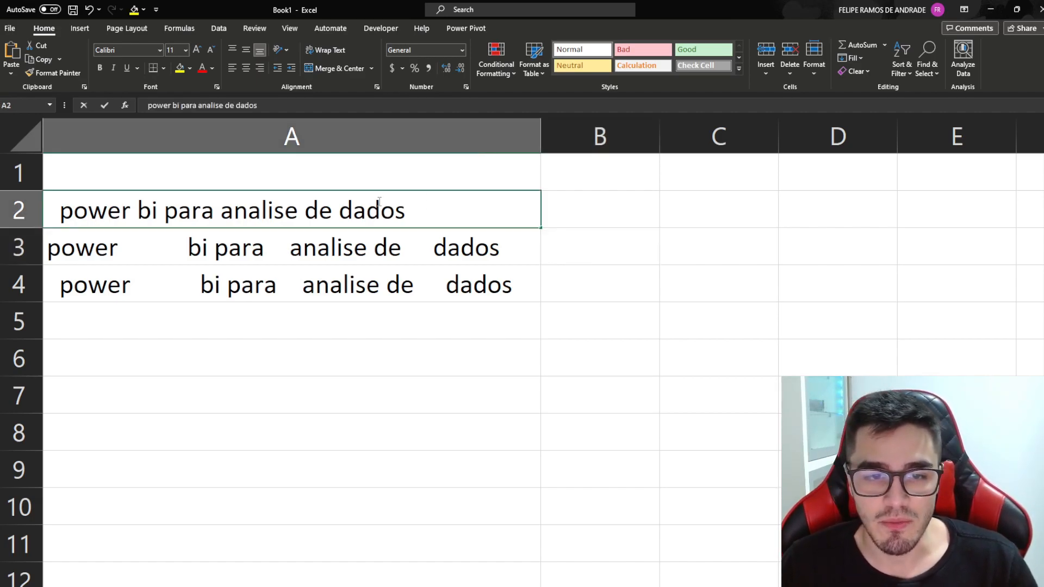
left_click(299, 205)
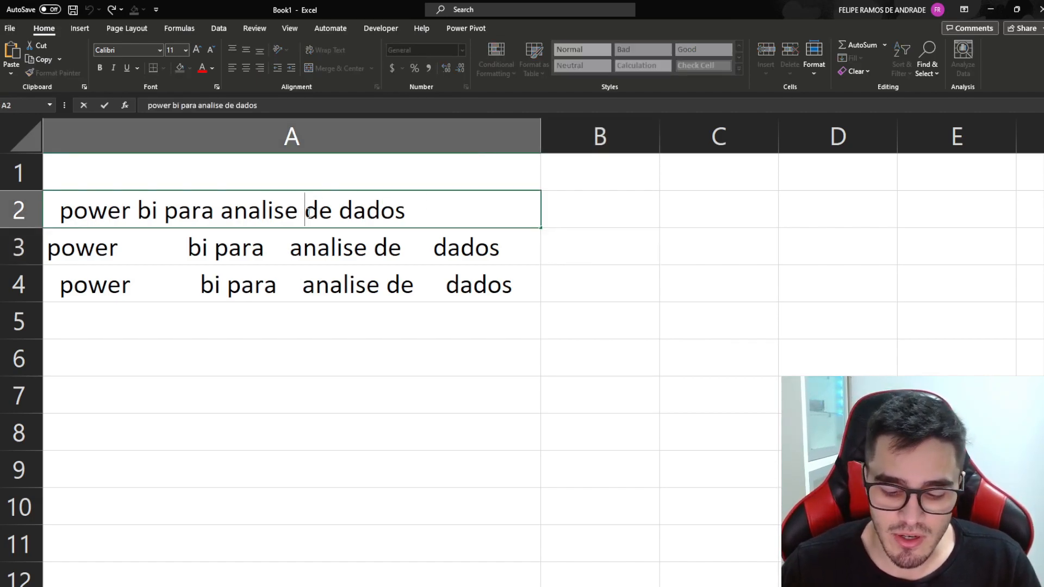
key("BackSpace")
key("alt+Return")
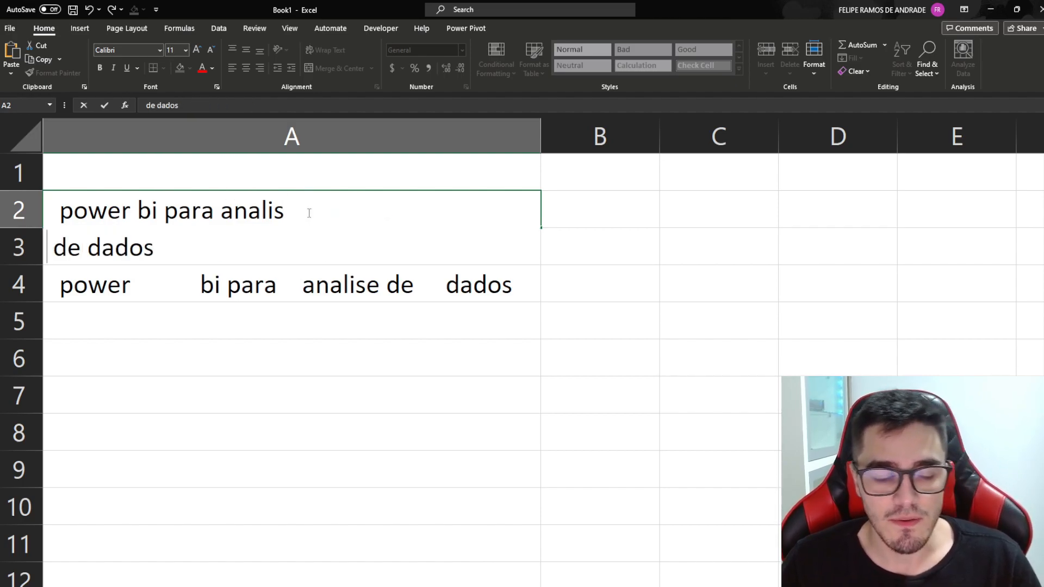
key("ctrl+Return")
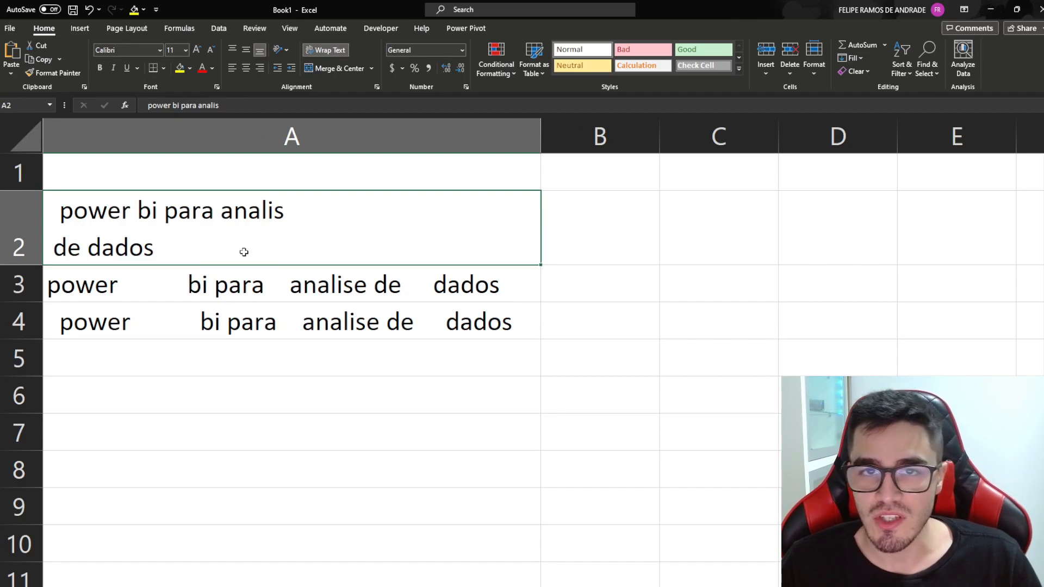
key("ctrl+z")
Highlight the gap between "analise de" and "dados" in cell A3
left_click(432, 233)
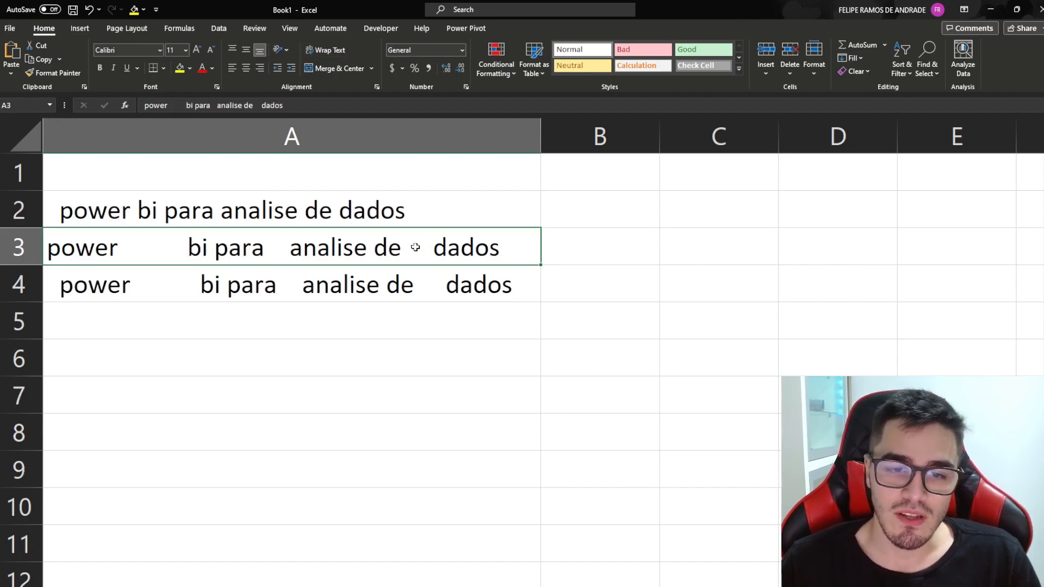
double_click(402, 248)
left_click_drag(402, 248, 433, 247)
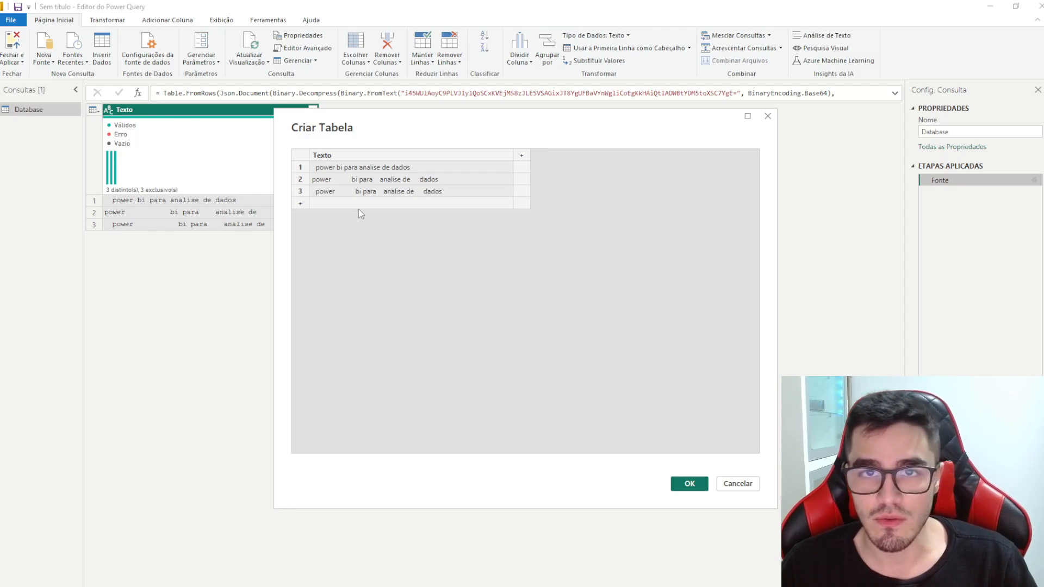
Switch to the Power Query Editor, accept the table with the Texto column, and widen that column
left_click(689, 484)
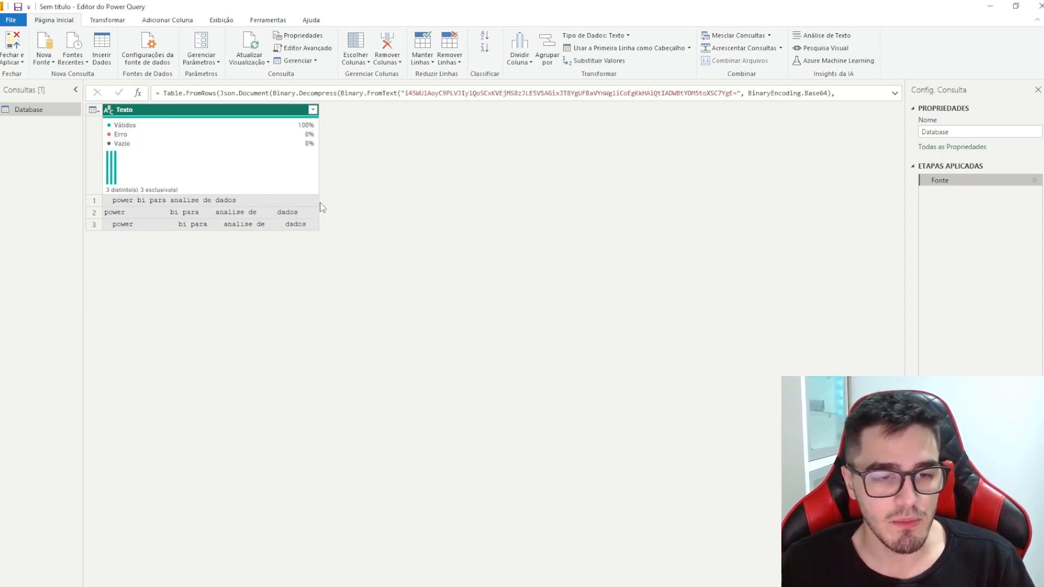
left_click_drag(319, 110, 429, 109)
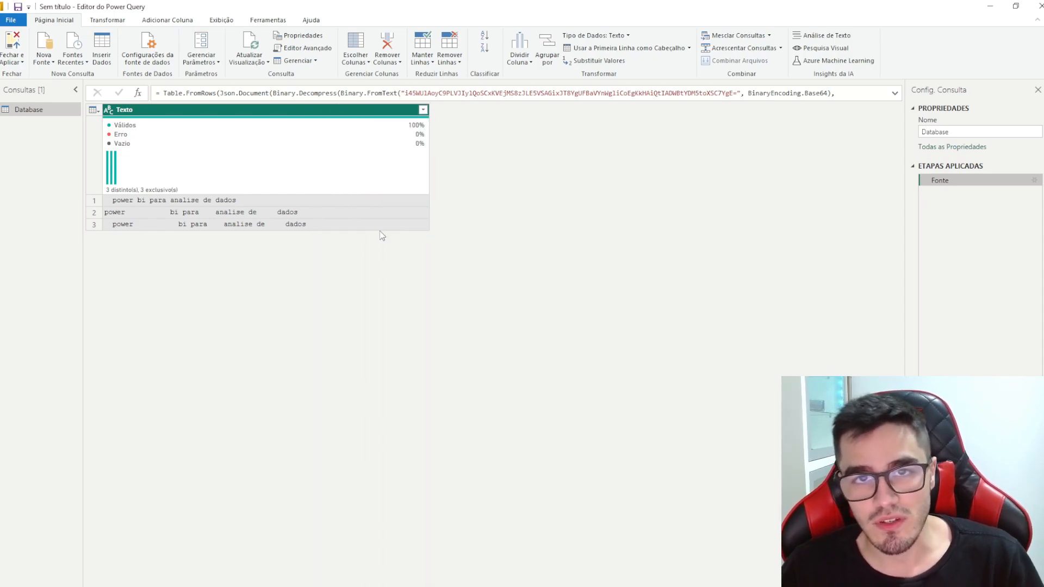
Trim the Texto column with the Cortar transformation
mouse_move(336, 121)
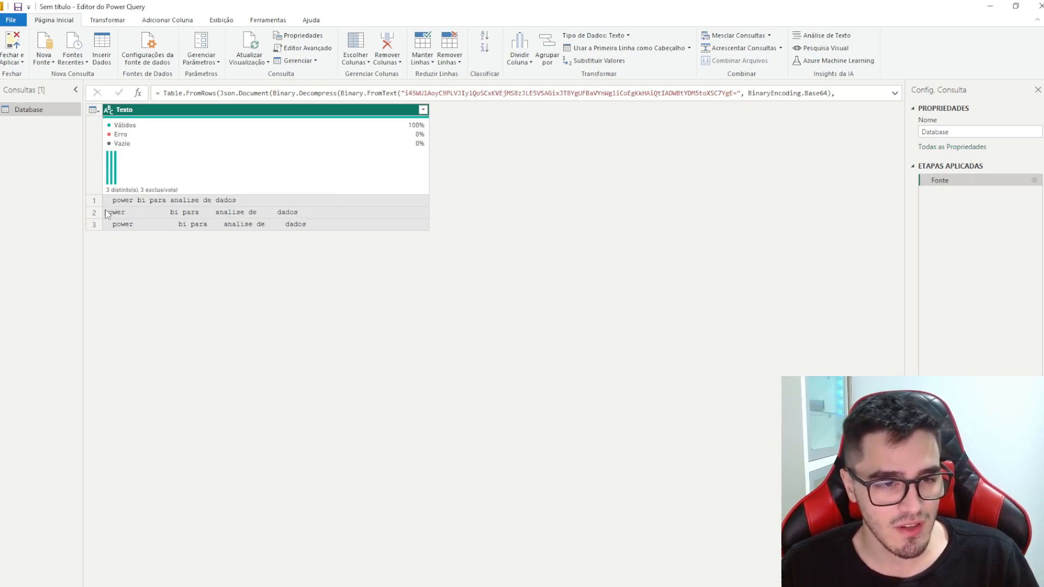
right_click(328, 109)
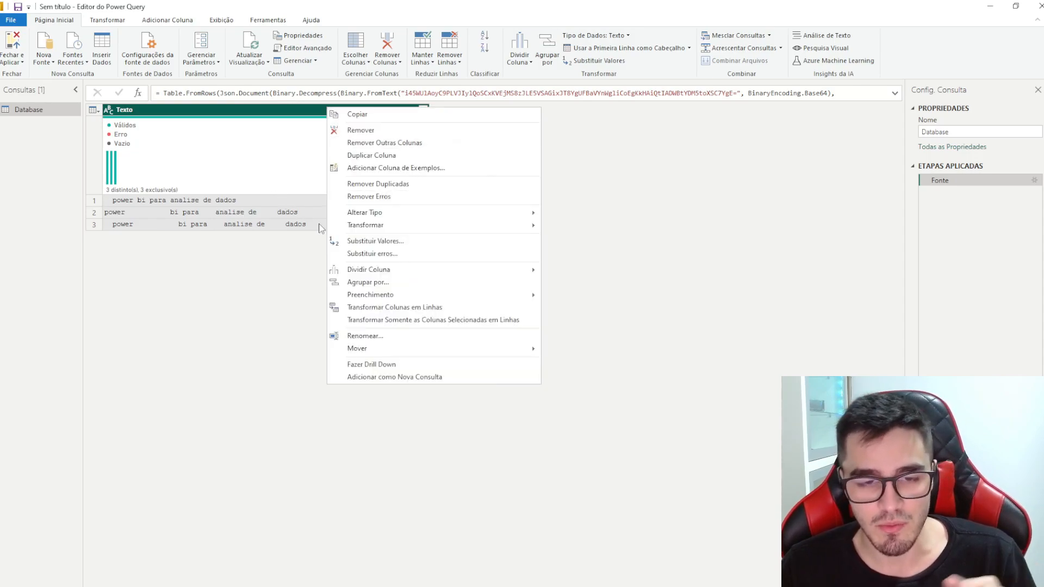
right_click(231, 113)
right_click(231, 112)
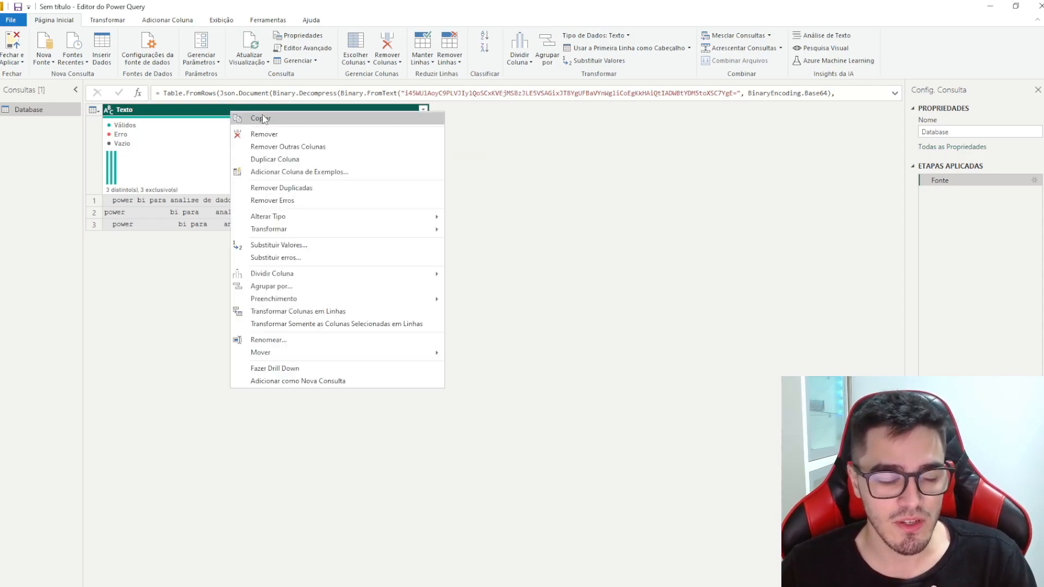
mouse_move(413, 229)
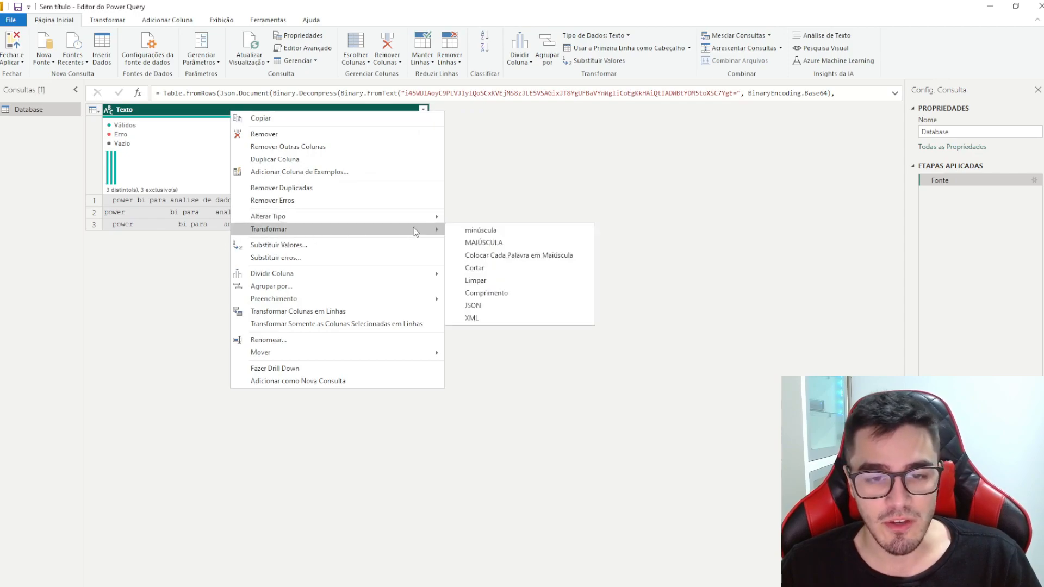
left_click(507, 269)
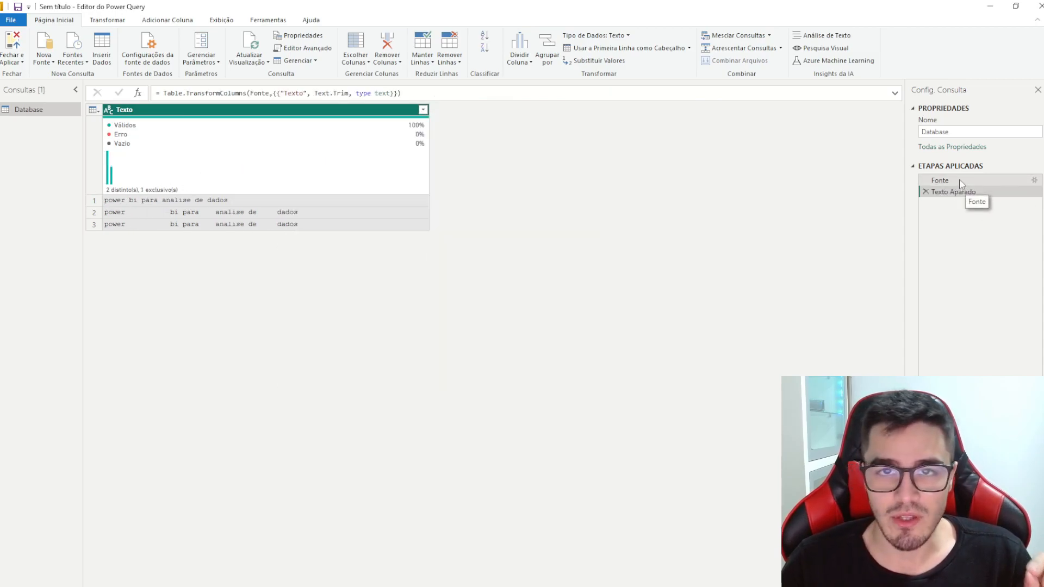
Compare the first row's text in the Fonte and Texto Aparado steps for leading and trailing spaces
left_click(939, 180)
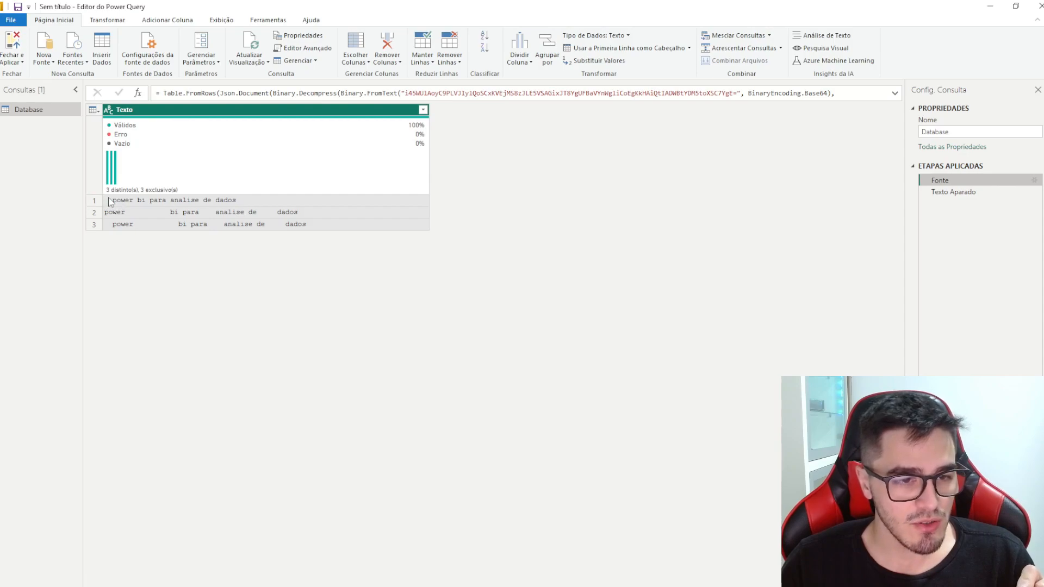
left_click(968, 196)
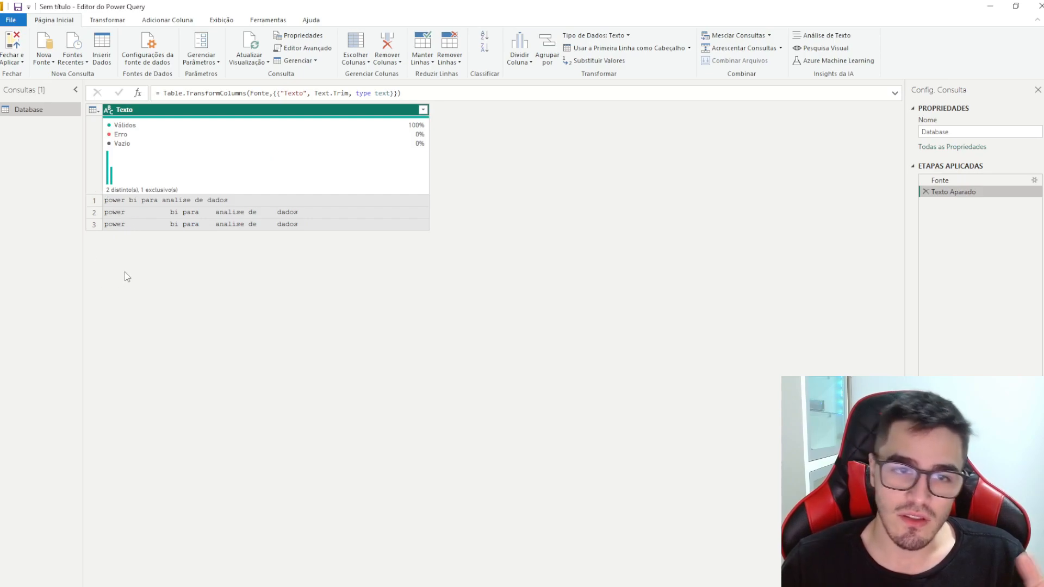
key("Up")
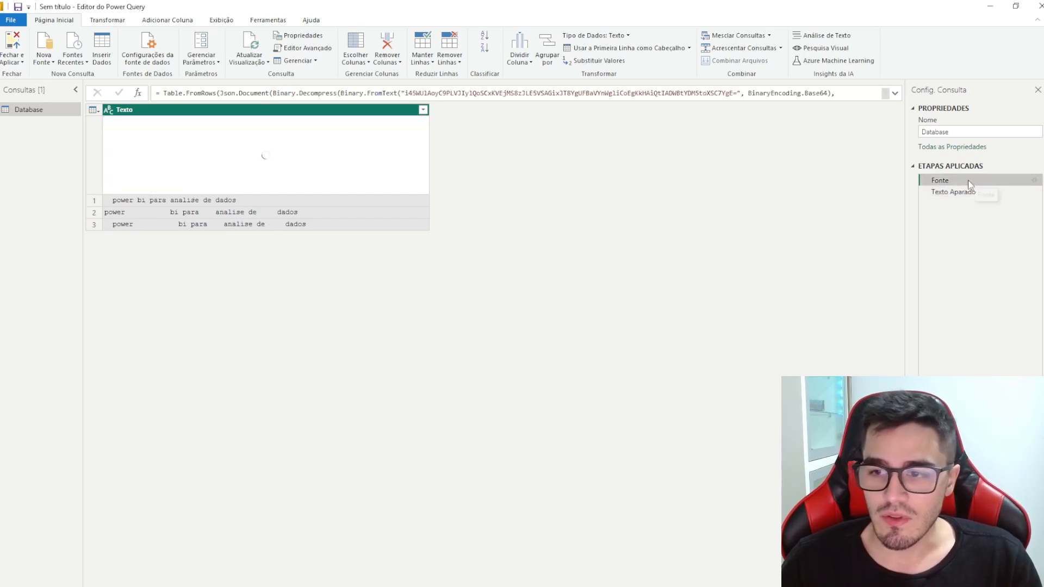
left_click(381, 199)
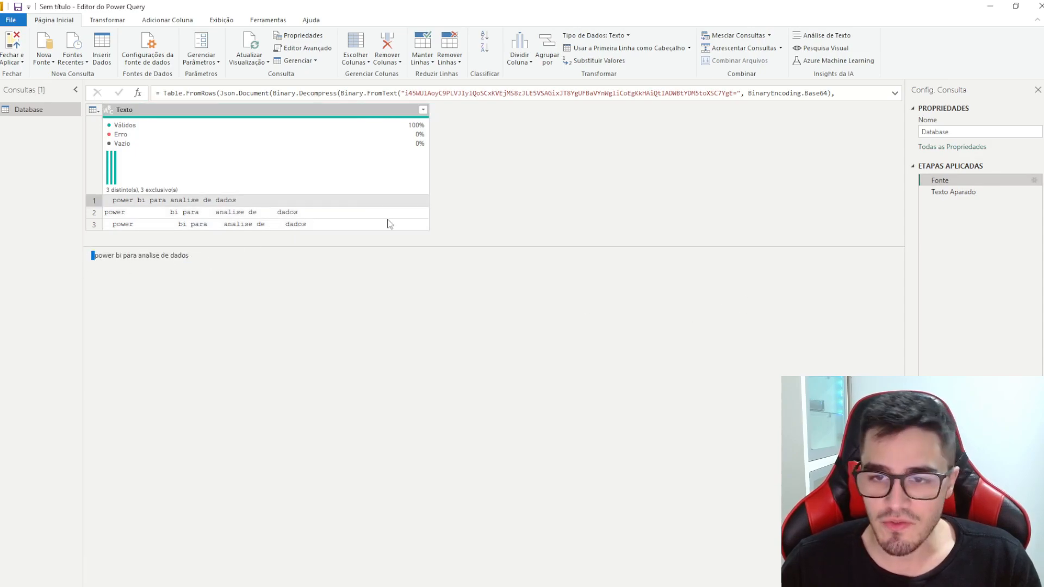
key("Down")
left_click(282, 200)
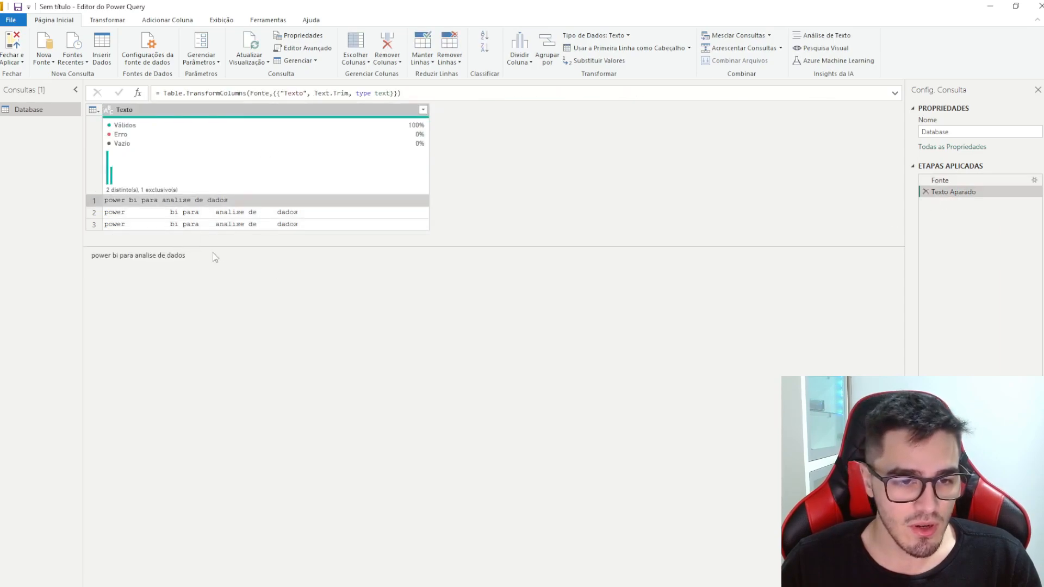
left_click_drag(186, 257, 113, 272)
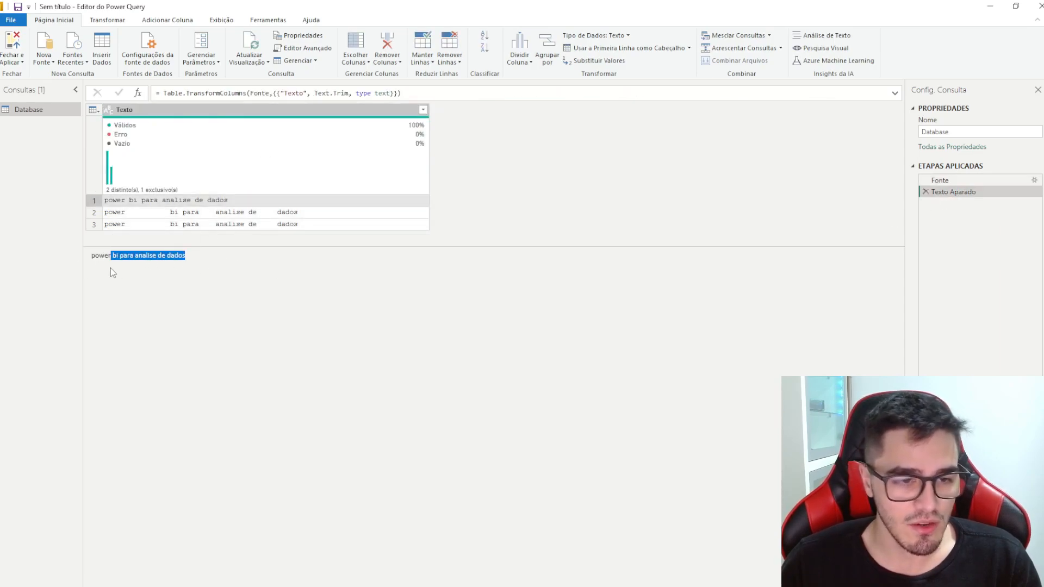
left_click(313, 181)
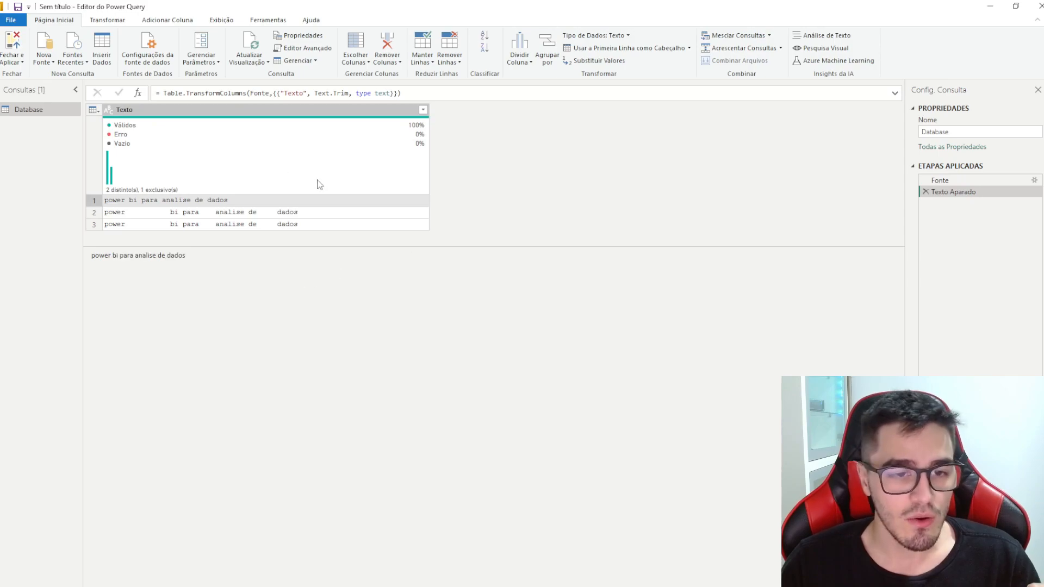
Turn off the Mostrar espaço em branco display option for the data preview
left_click(219, 22)
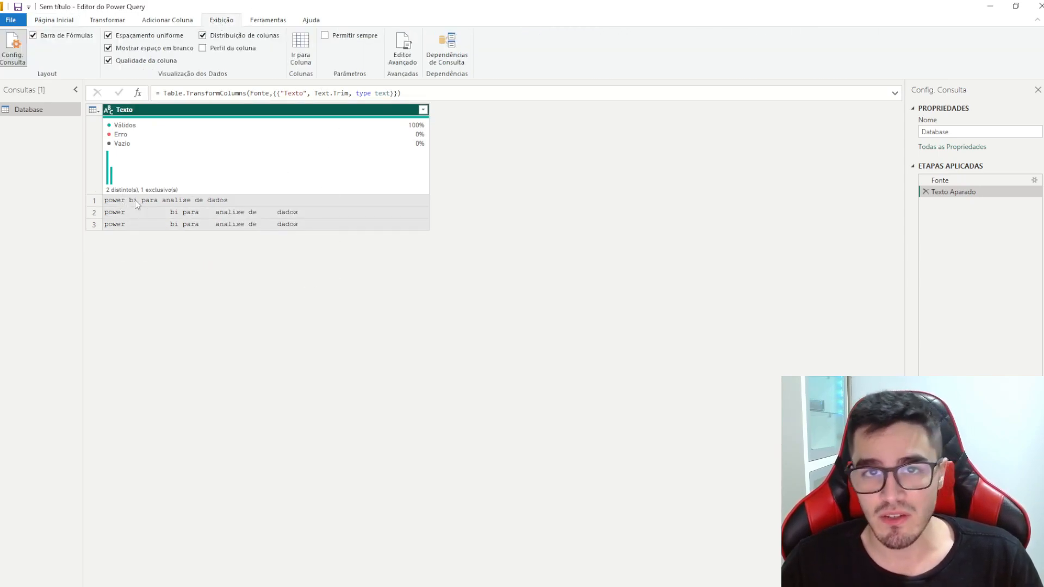
mouse_move(135, 191)
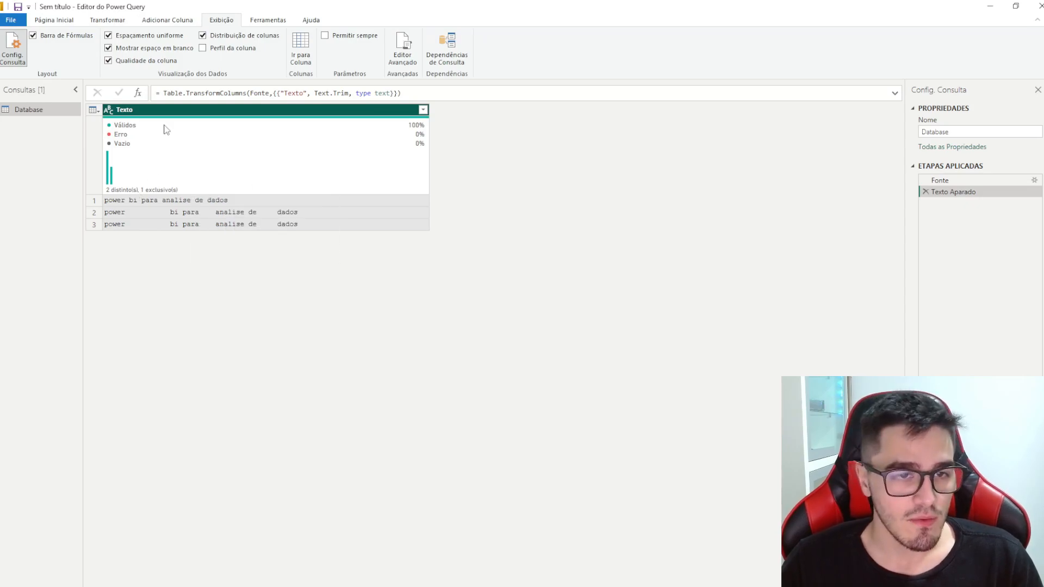
left_click(145, 49)
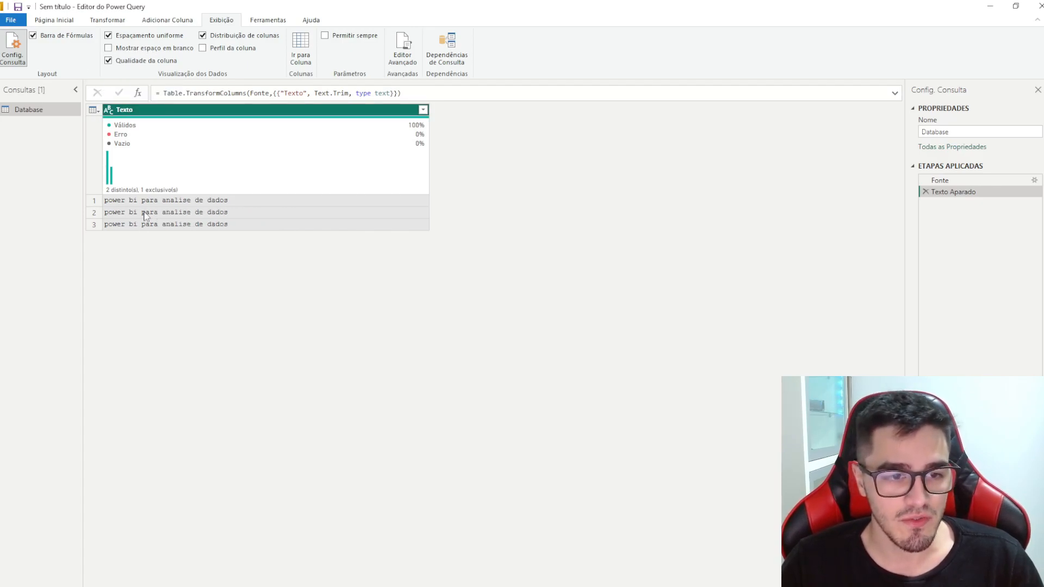
Inspect the first row's full value in the Fonte step for hidden spaces
left_click(939, 180)
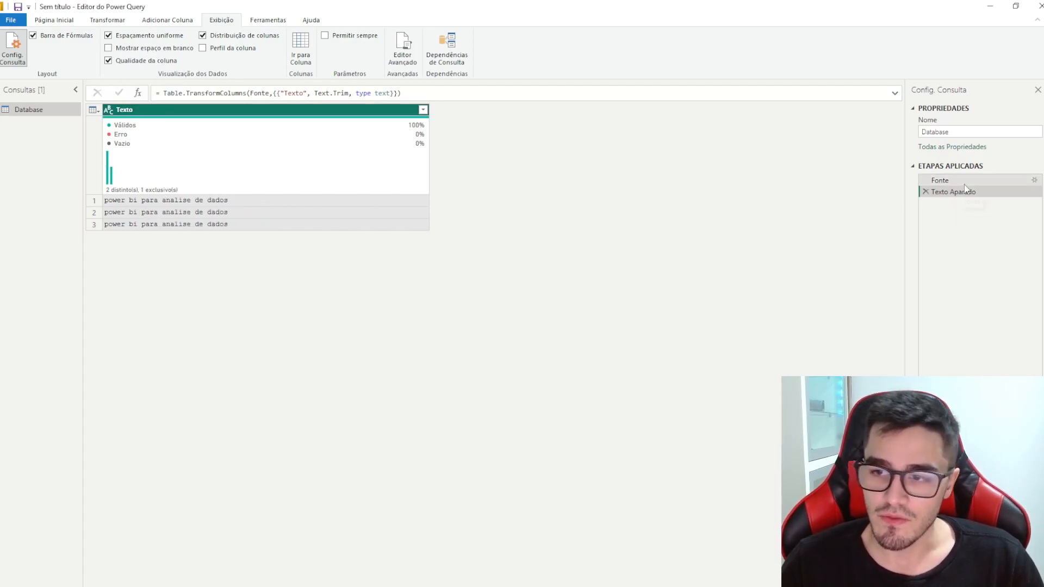
left_click(241, 201)
double_click(173, 254)
left_click(239, 214)
left_click(234, 202)
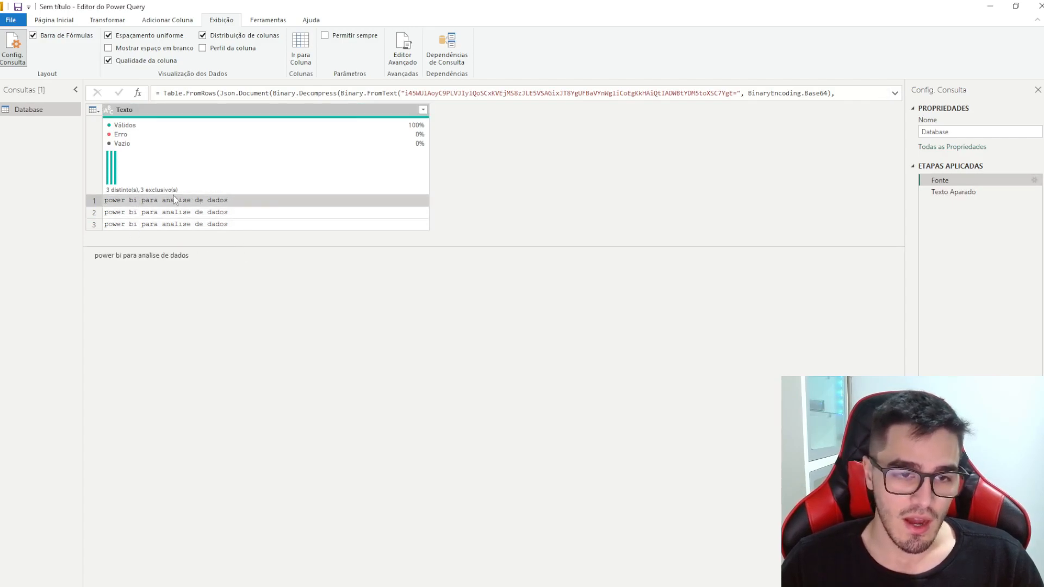
left_click(202, 255)
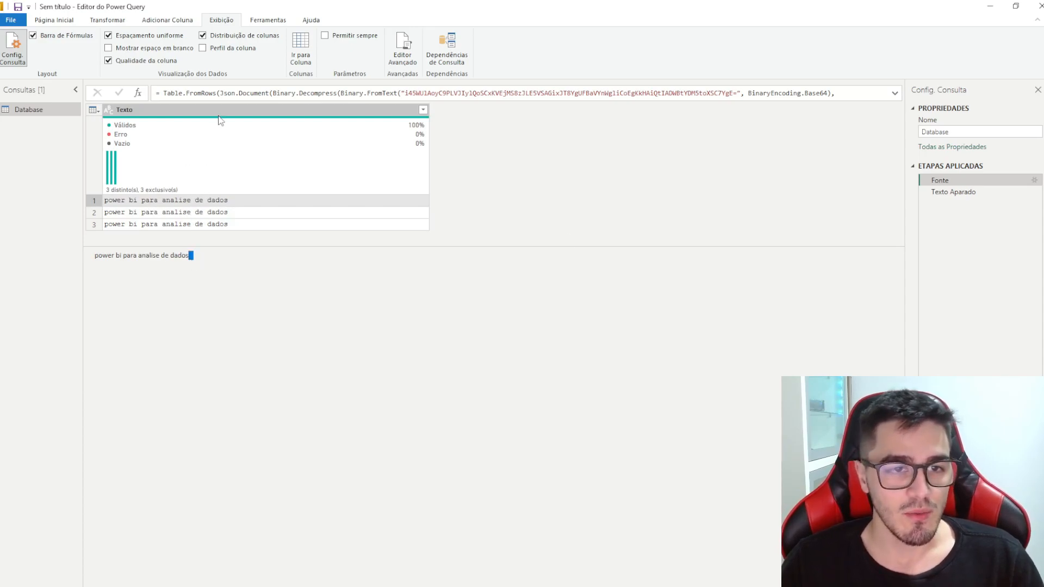
Turn on the Mostrar espaço em branco display option and enlarge the table area above the value preview
left_click(137, 50)
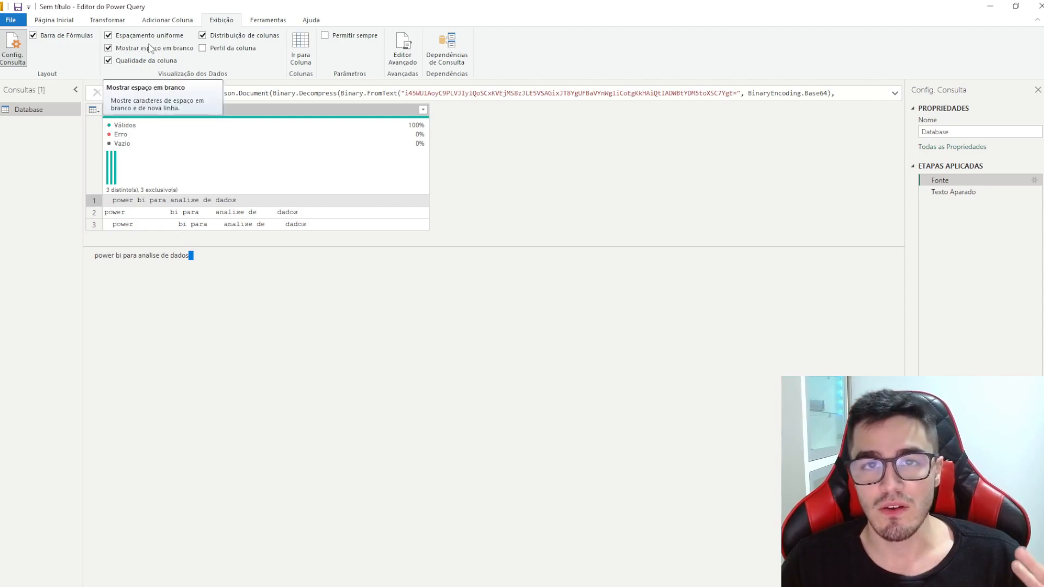
left_click_drag(457, 246, 455, 270)
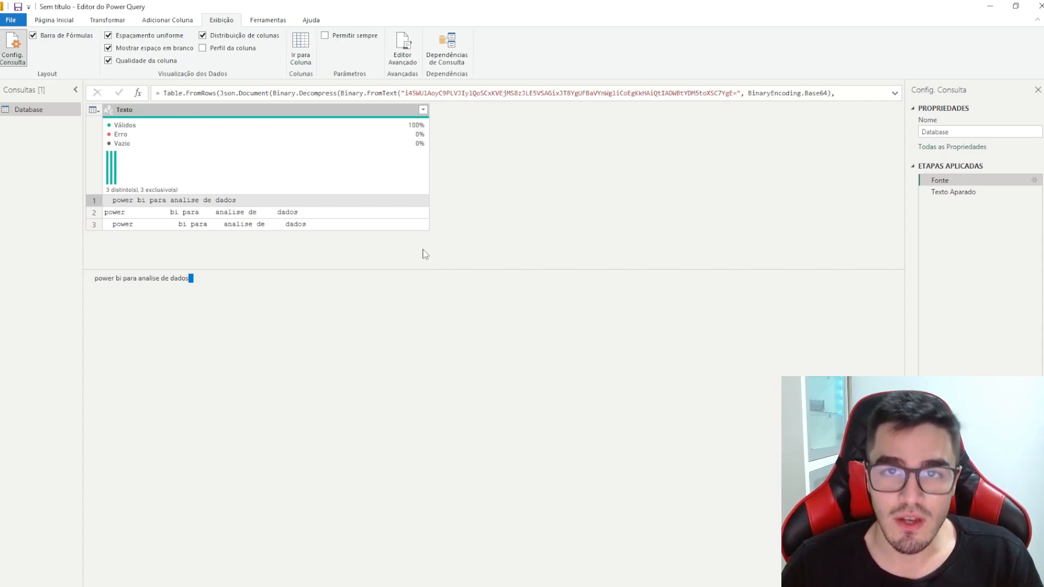
Inspect the first and second rows' full values in the Texto Aparado step for remaining spaces at the ends and between words
key("Down")
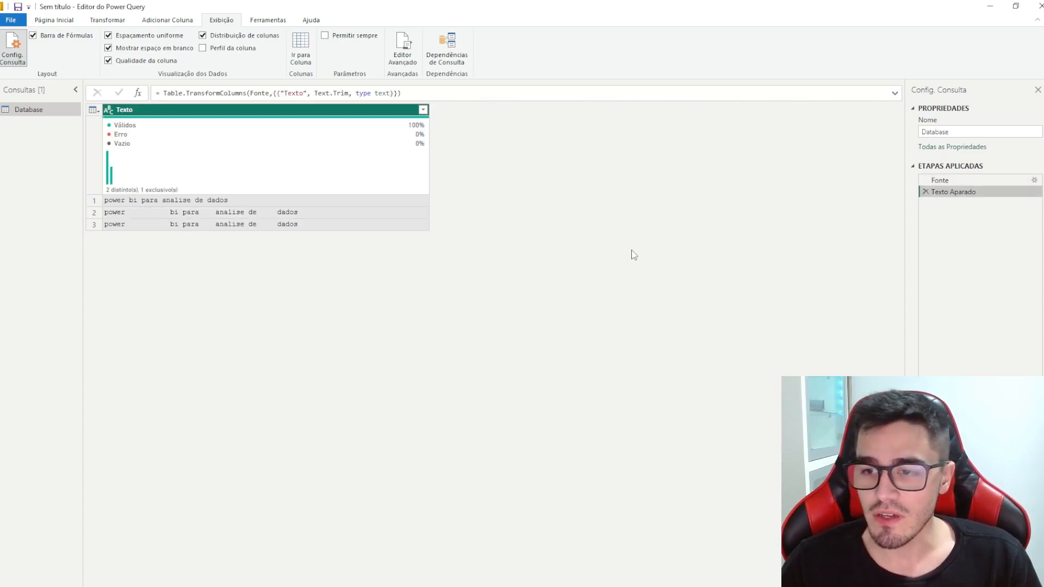
left_click(234, 201)
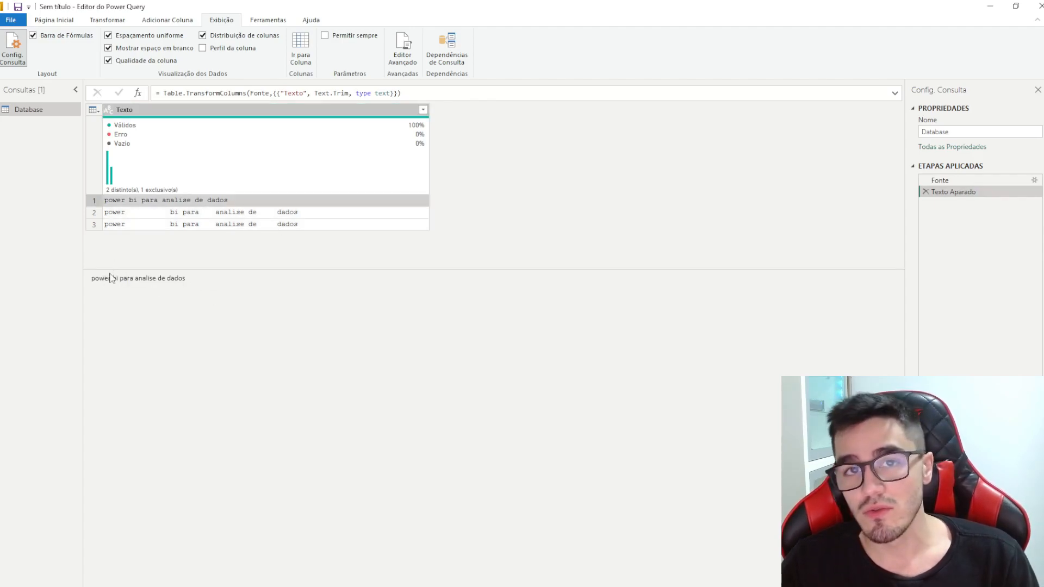
left_click(188, 213)
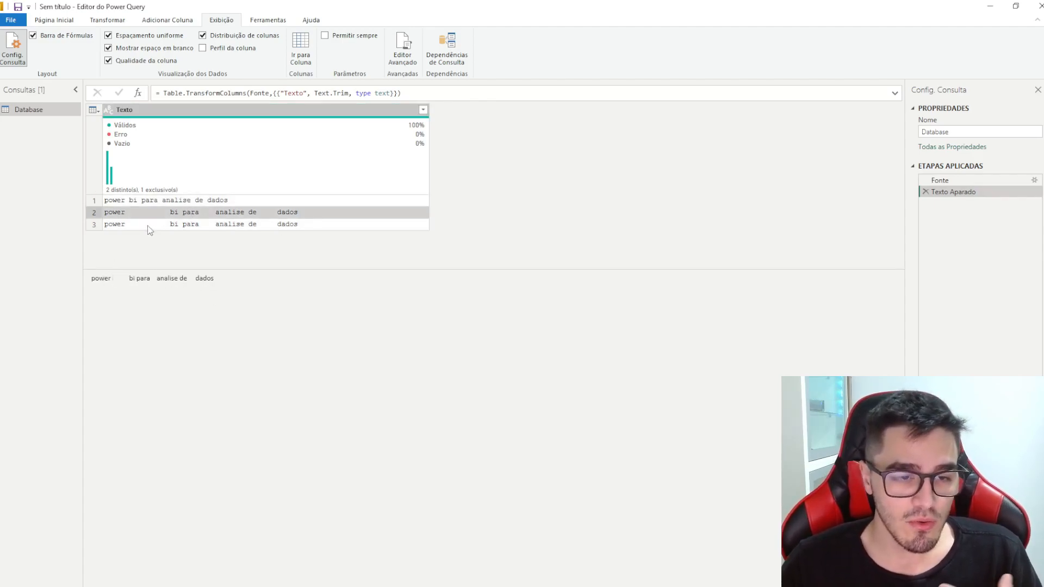
left_click_drag(129, 278, 113, 276)
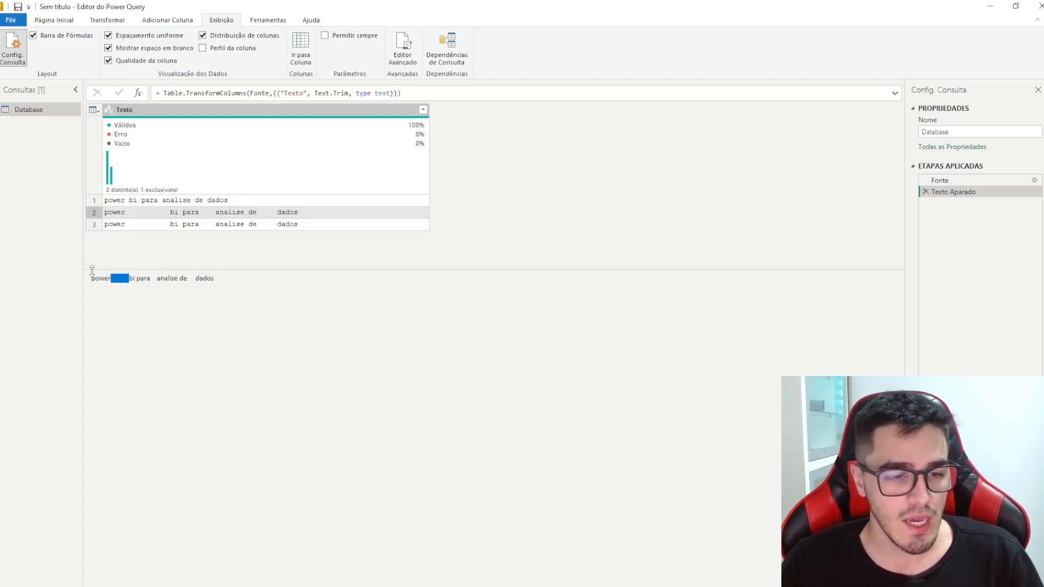
left_click(139, 302)
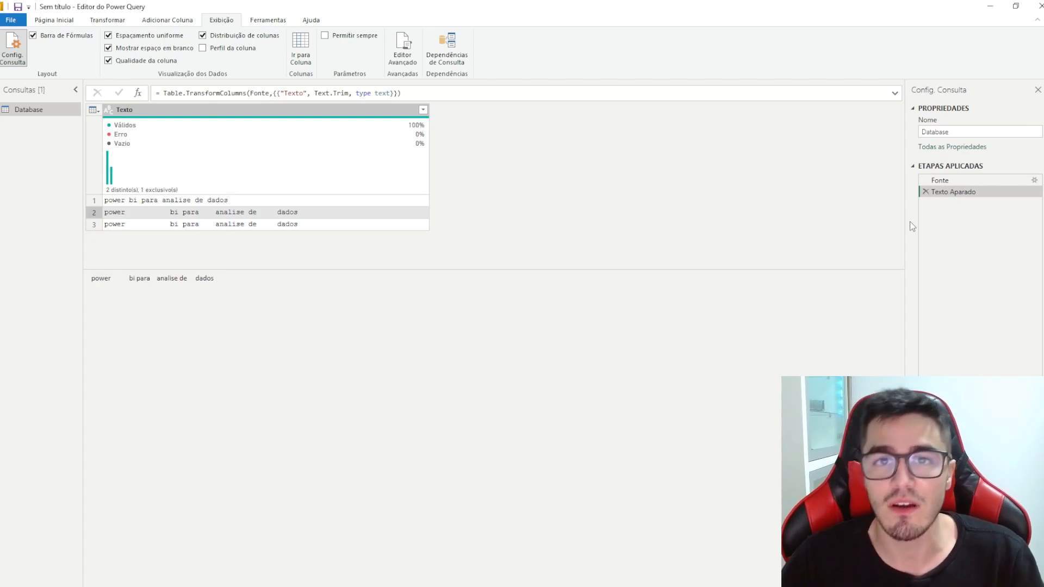
Delete the Texto Aparado step from the Database query and narrow the Texto column
left_click(925, 191)
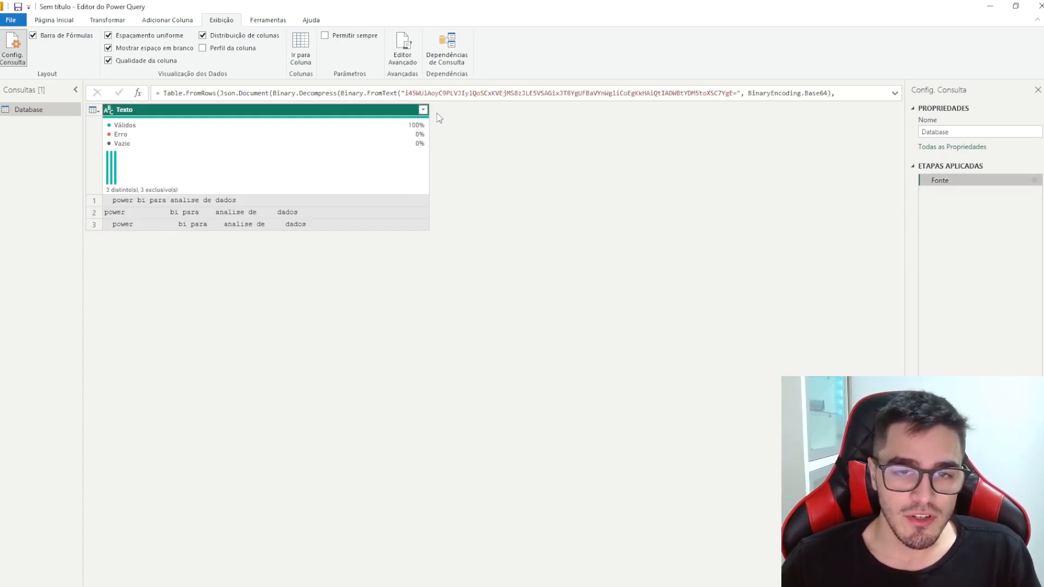
left_click_drag(431, 111, 337, 111)
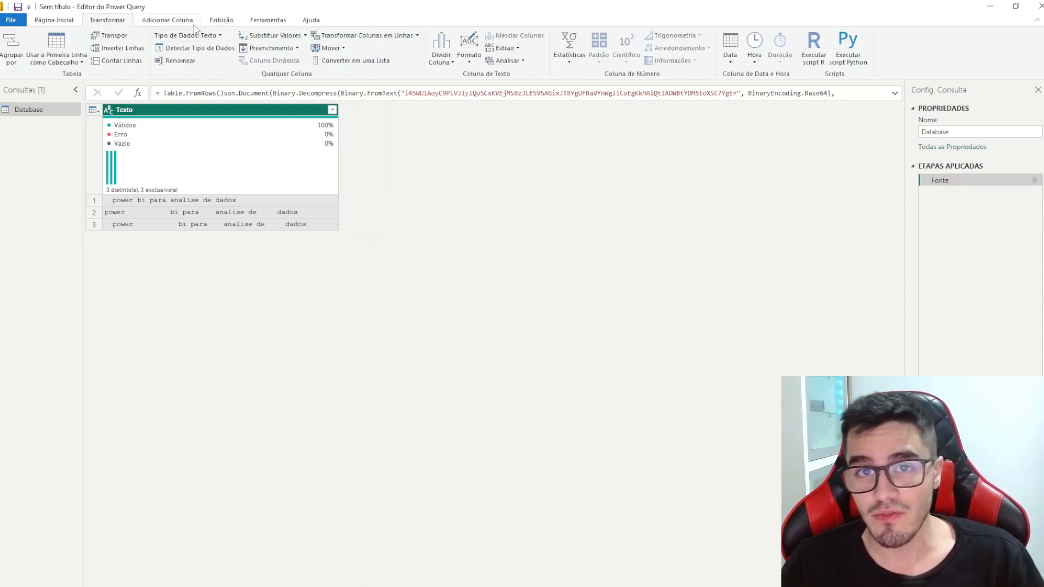
Start a new custom column on the Fonte step and name it Texto Tratado
left_click(168, 20)
left_click(56, 54)
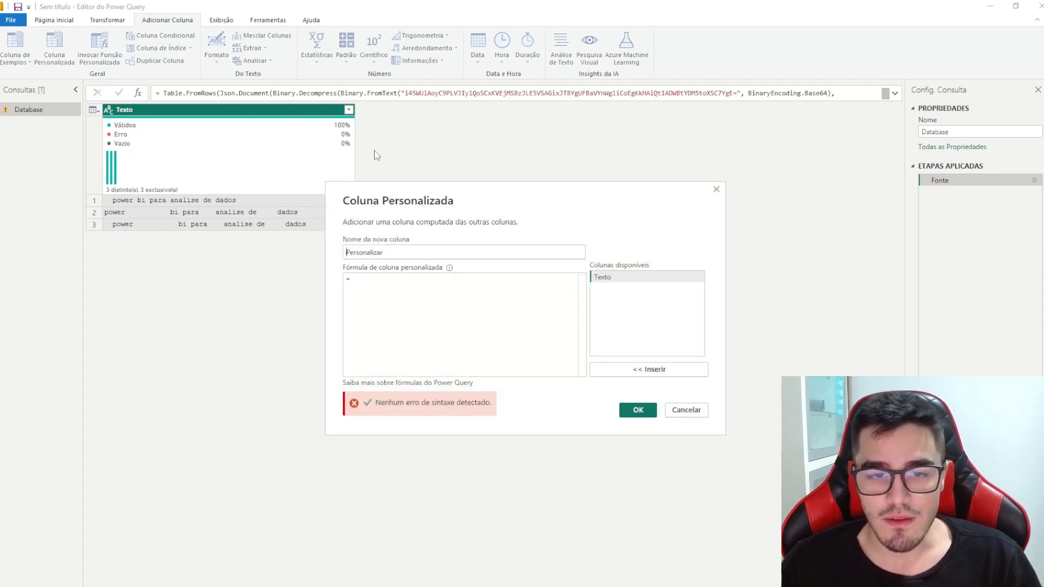
left_click_drag(487, 202, 466, 168)
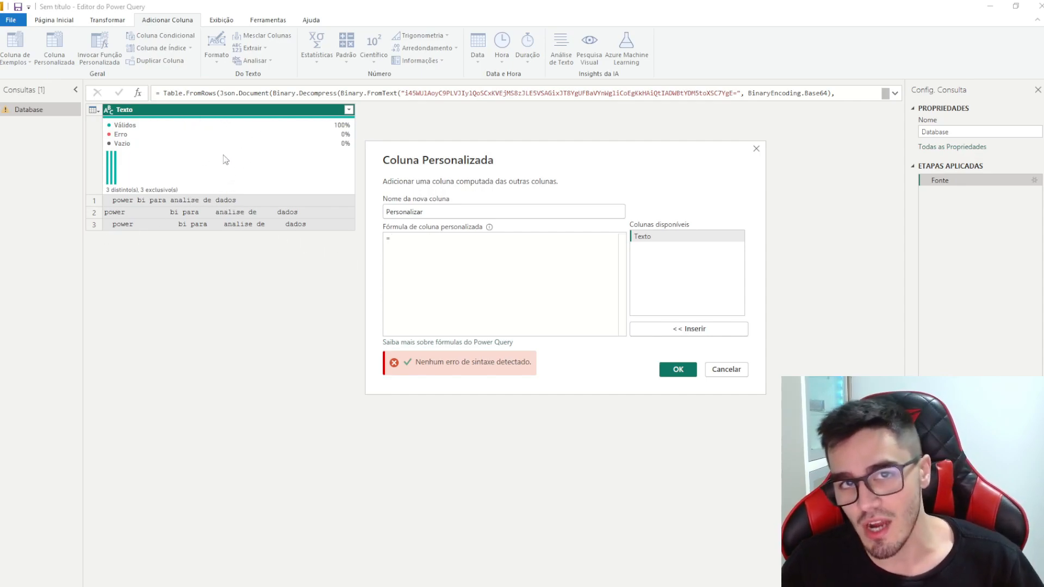
key("shift+Tab")
type("Texto Tratado")
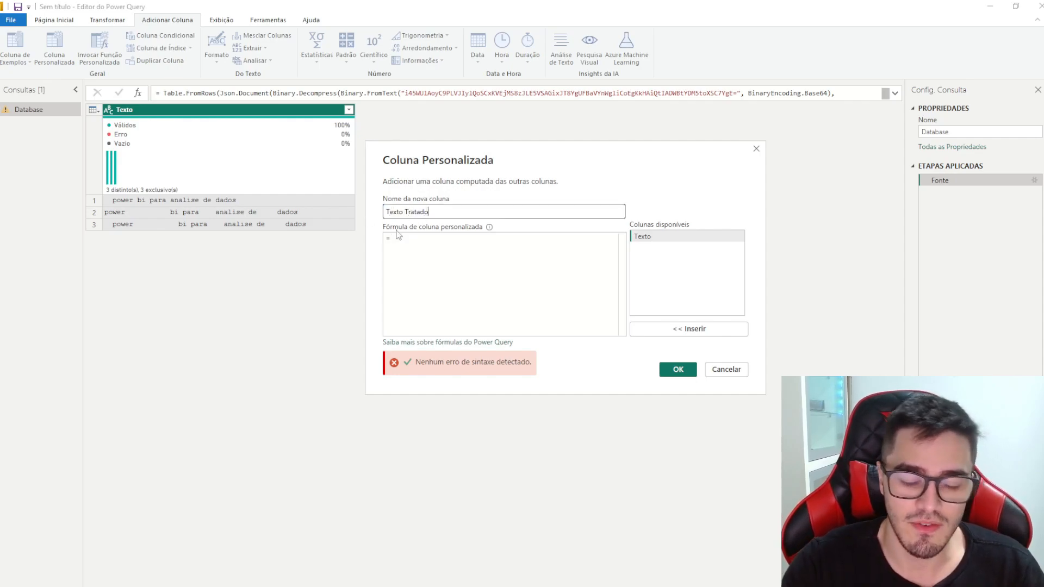
Give the custom column the formula Text.Split([Texto], " ") and add it to the table
key("Tab")
type("Tex")
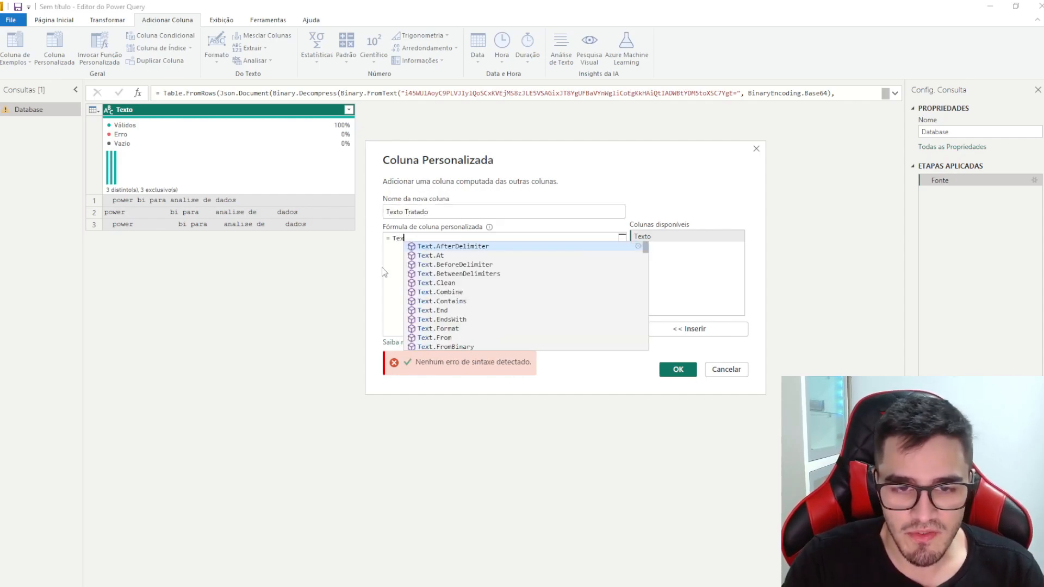
type("t.Split(")
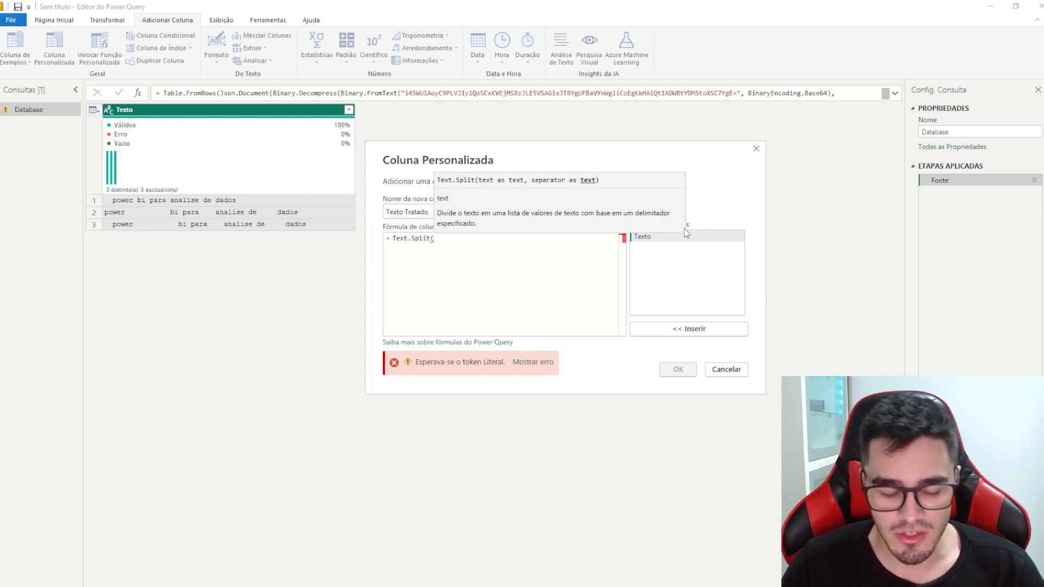
double_click(669, 240)
type(", ")
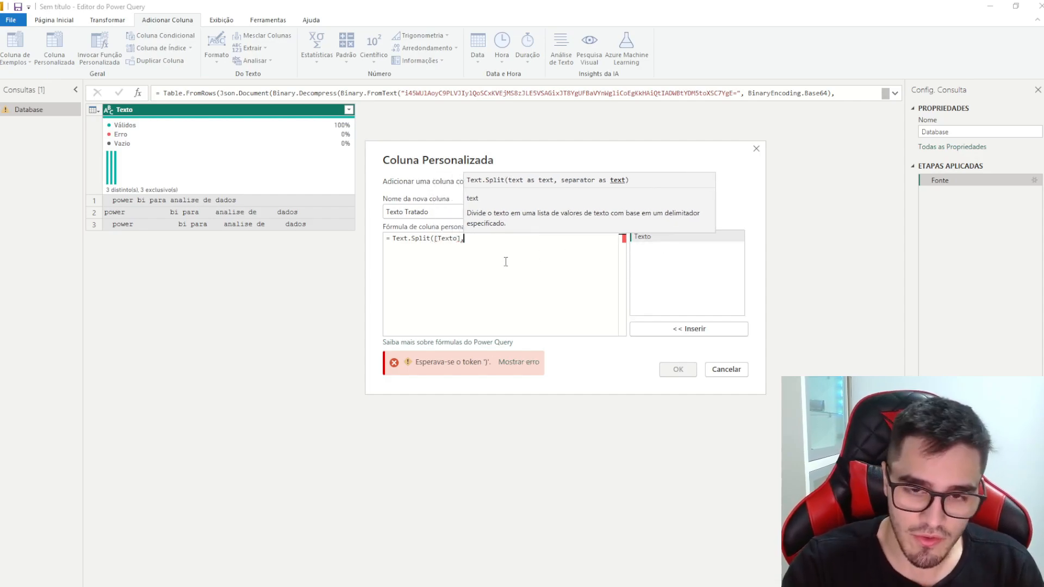
type("\" \"")
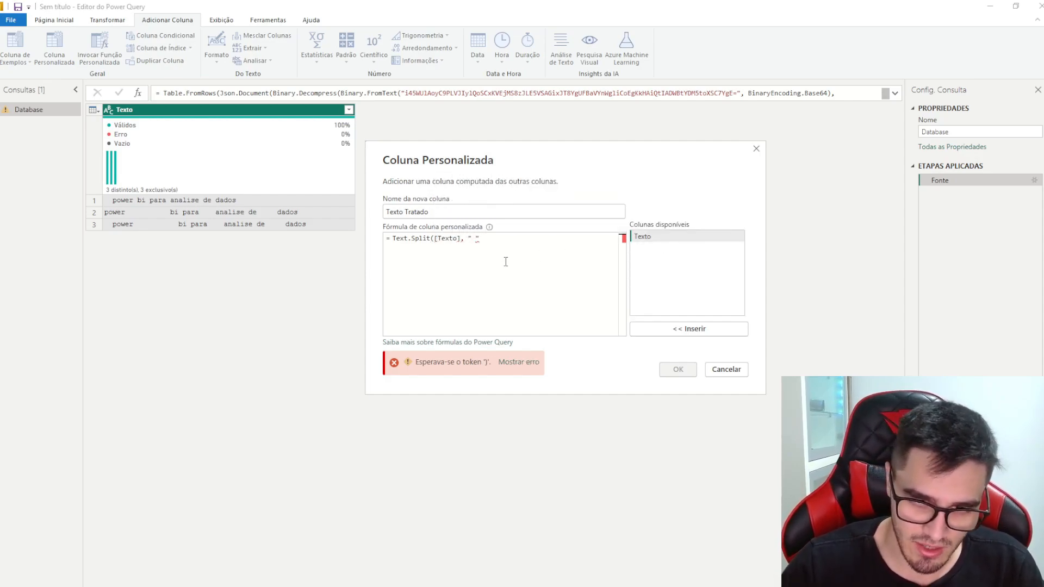
type(")")
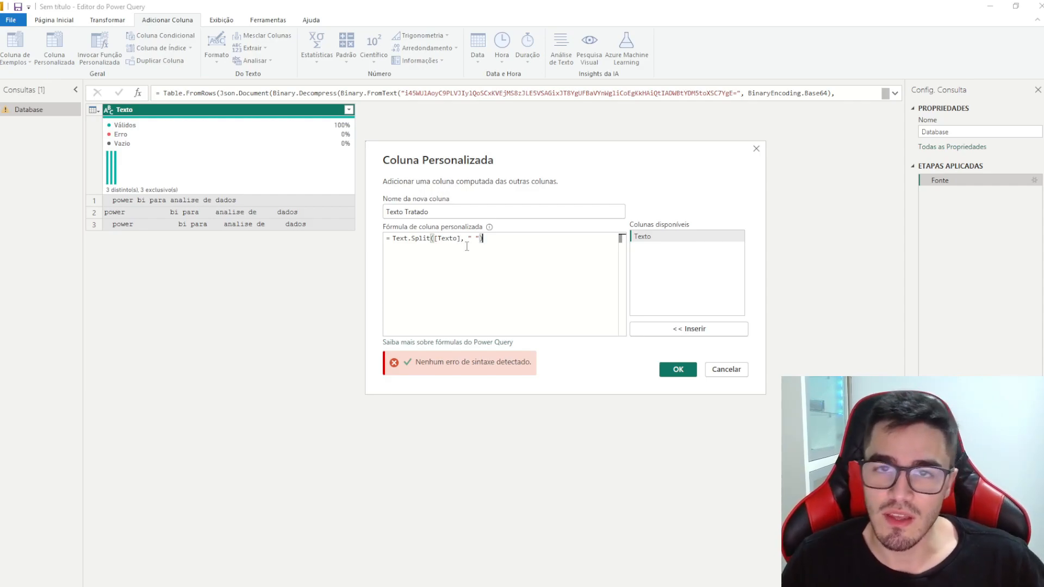
left_click(674, 368)
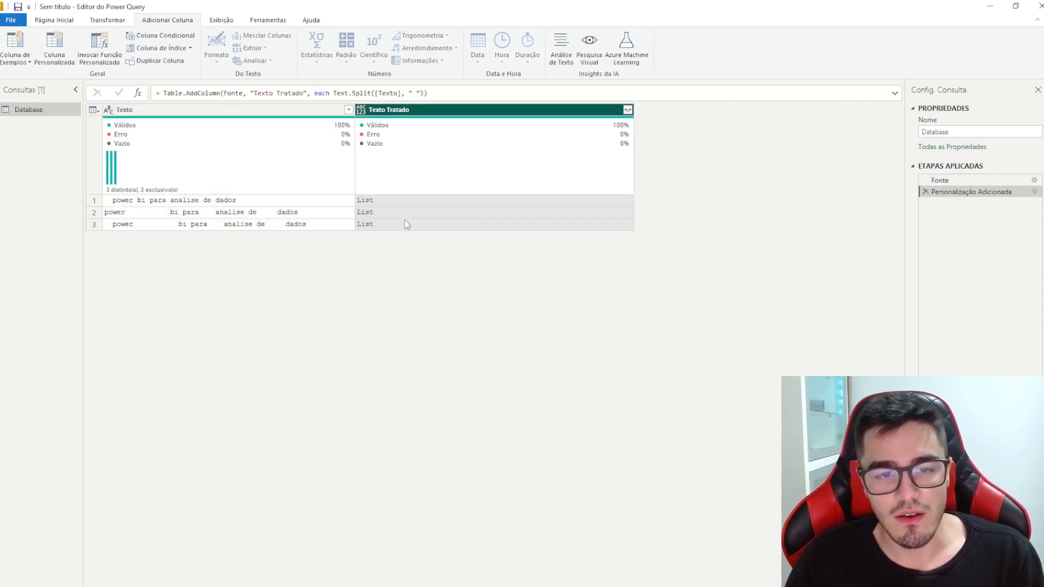
Examine the split lists in Texto Tratado for all three rows, comparing their blank items with the spaces in the Texto column
left_click(394, 201)
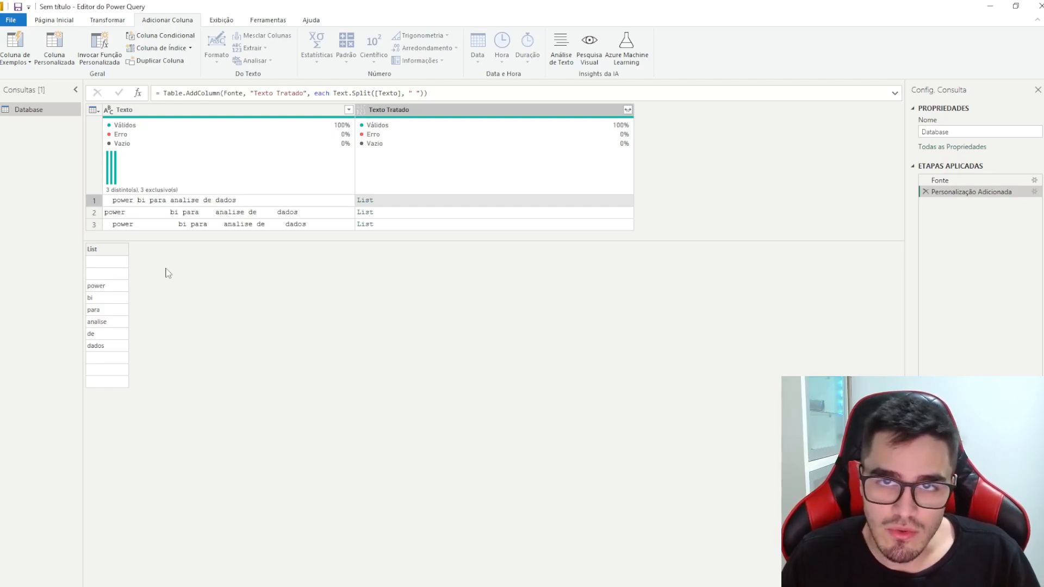
left_click(147, 201)
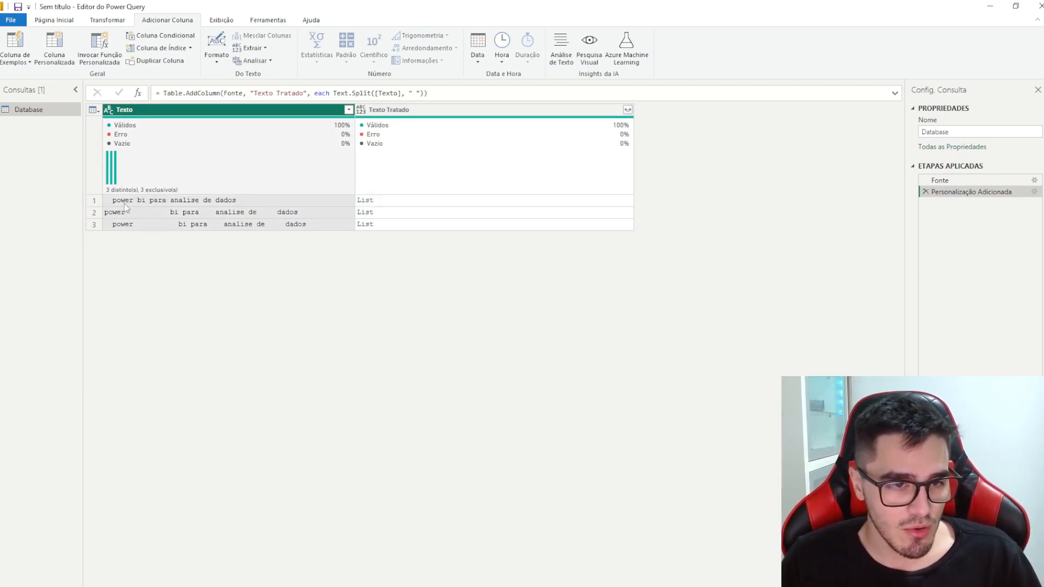
left_click_drag(95, 249, 76, 251)
left_click(424, 201)
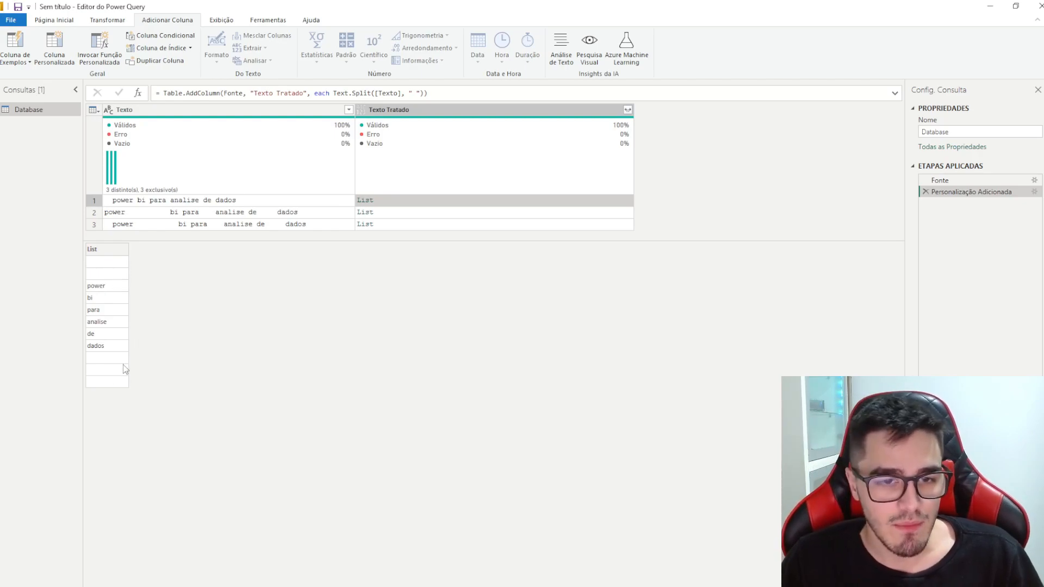
left_click(109, 367)
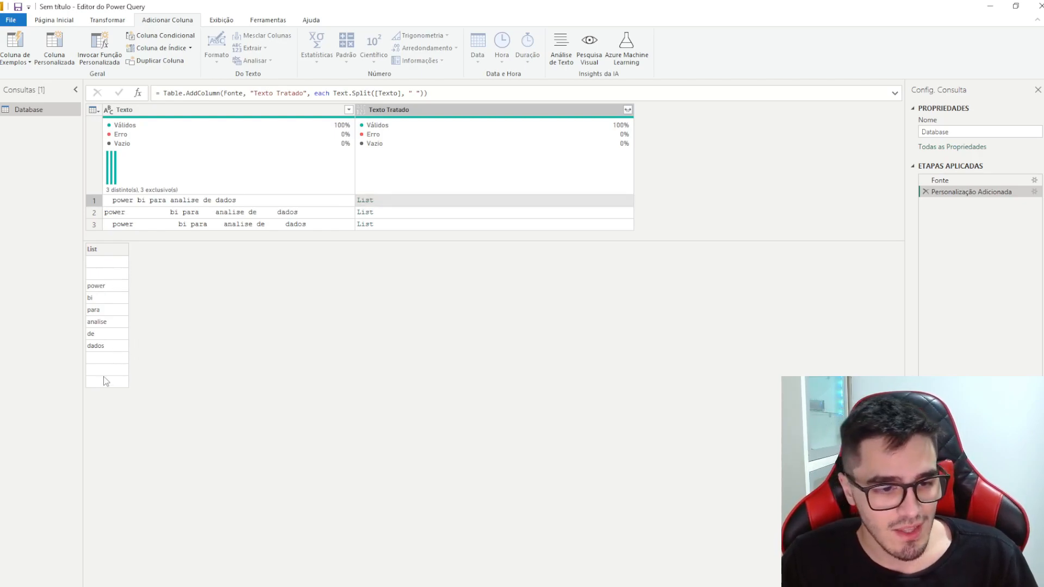
left_click(419, 212)
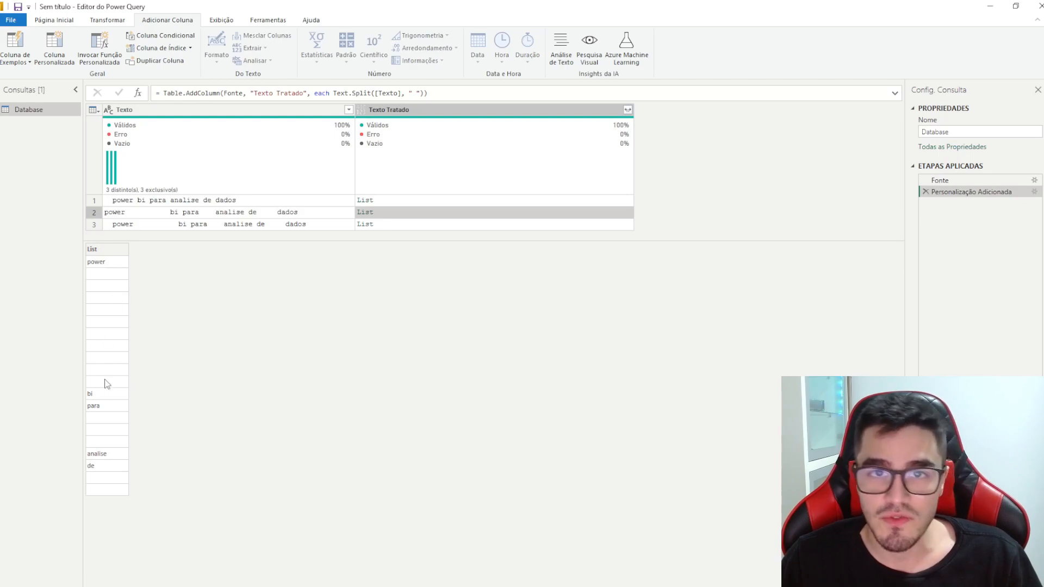
key("Down")
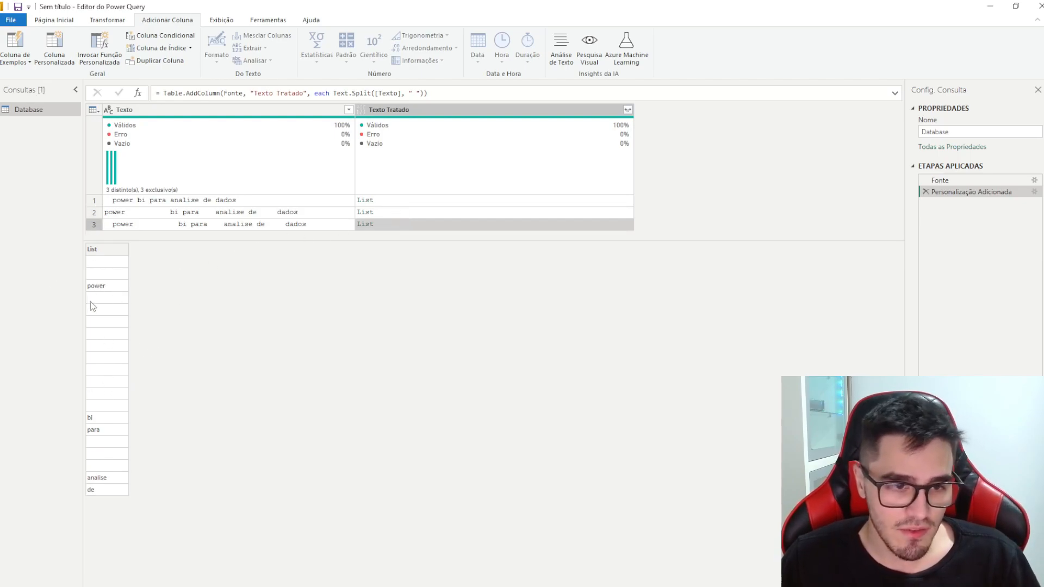
mouse_move(550, 131)
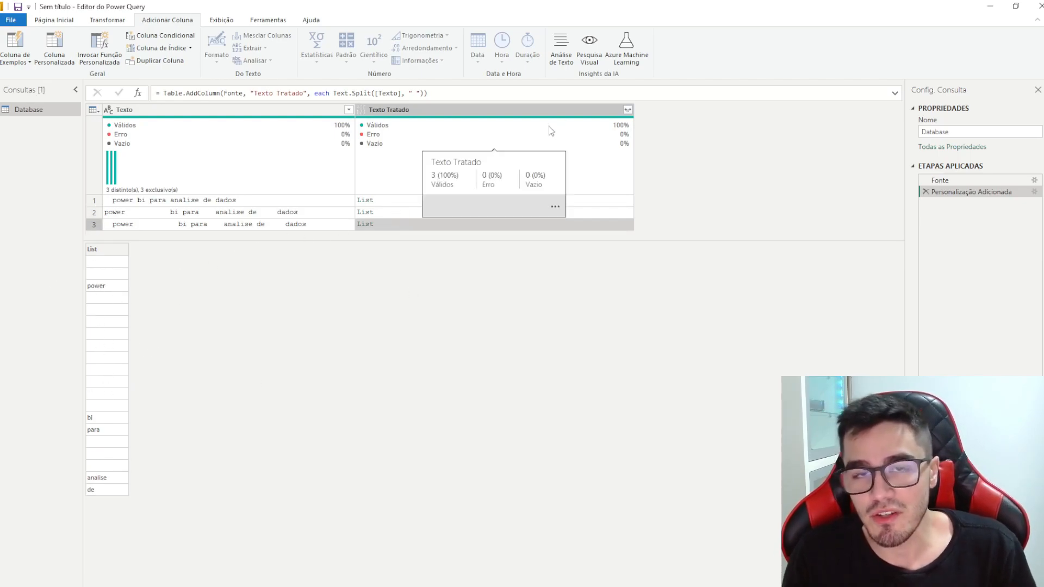
left_click(401, 201)
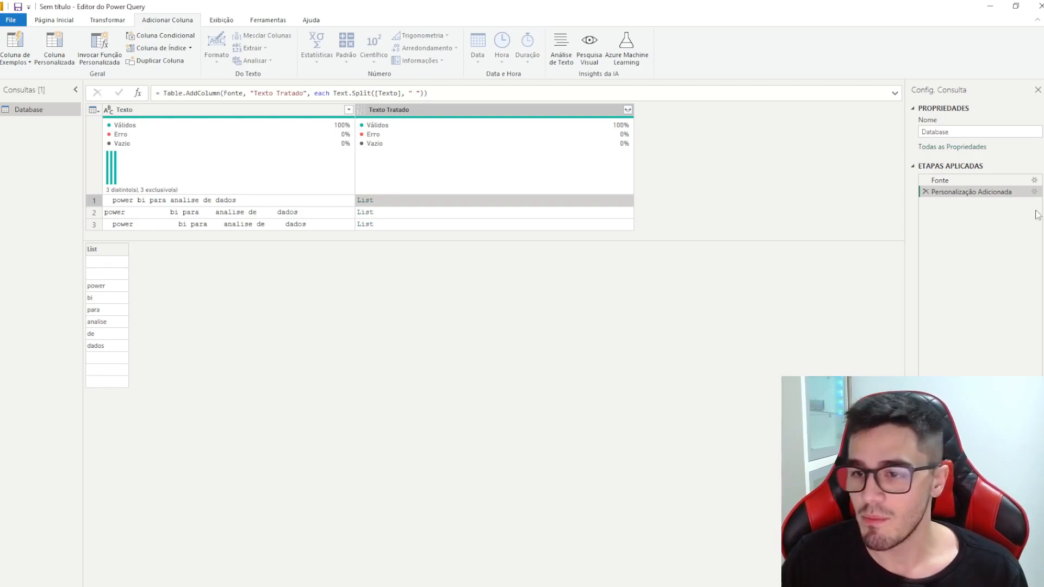
Edit the Texto Tratado formula to open a List.Select( around Text.Split([Texto], " "), indented on its own line as the first argument
left_click(1035, 191)
left_click(352, 279)
key("Return")
left_click(373, 279)
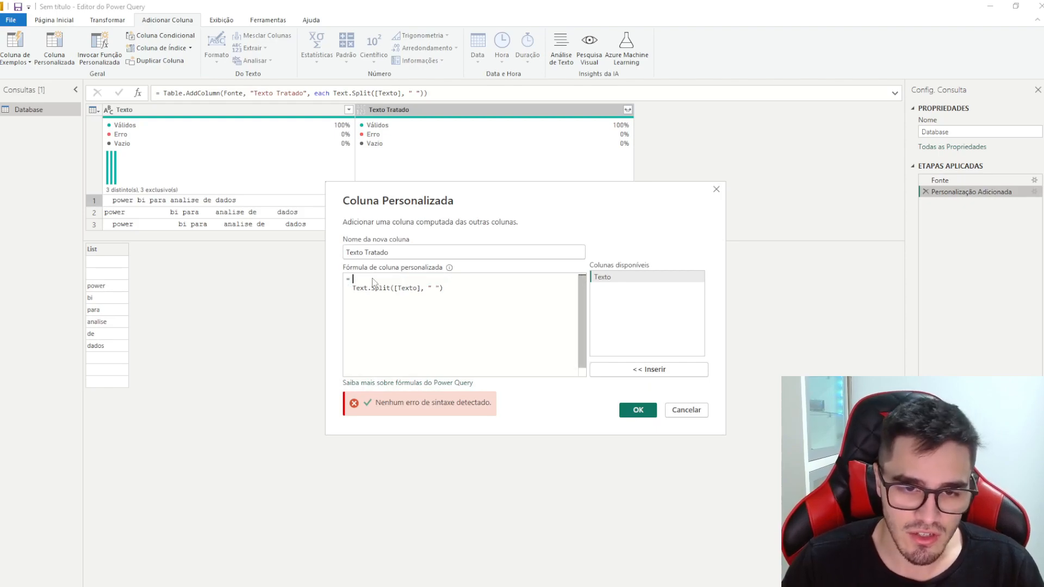
type("List.")
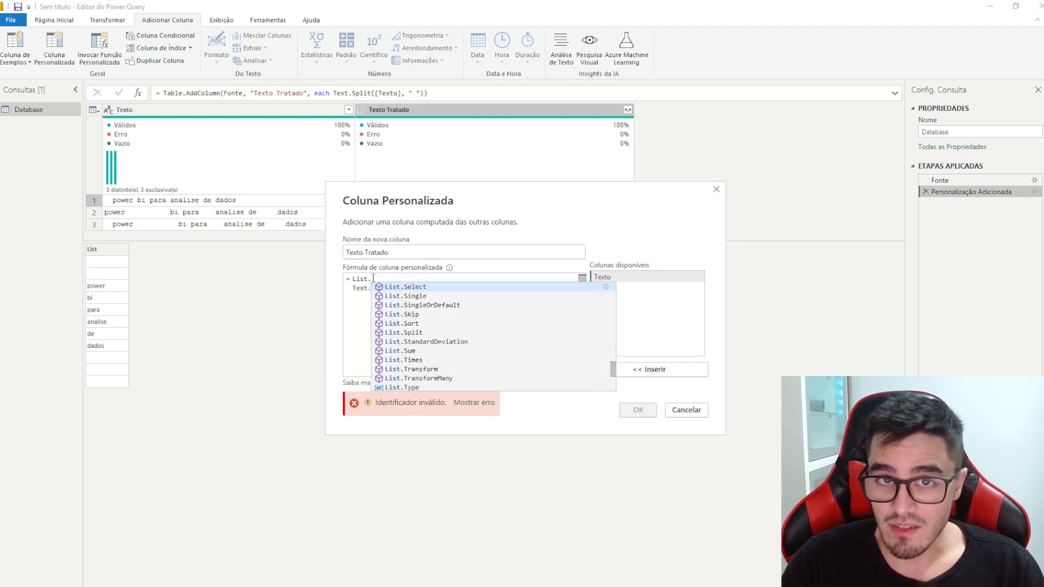
type("Select(")
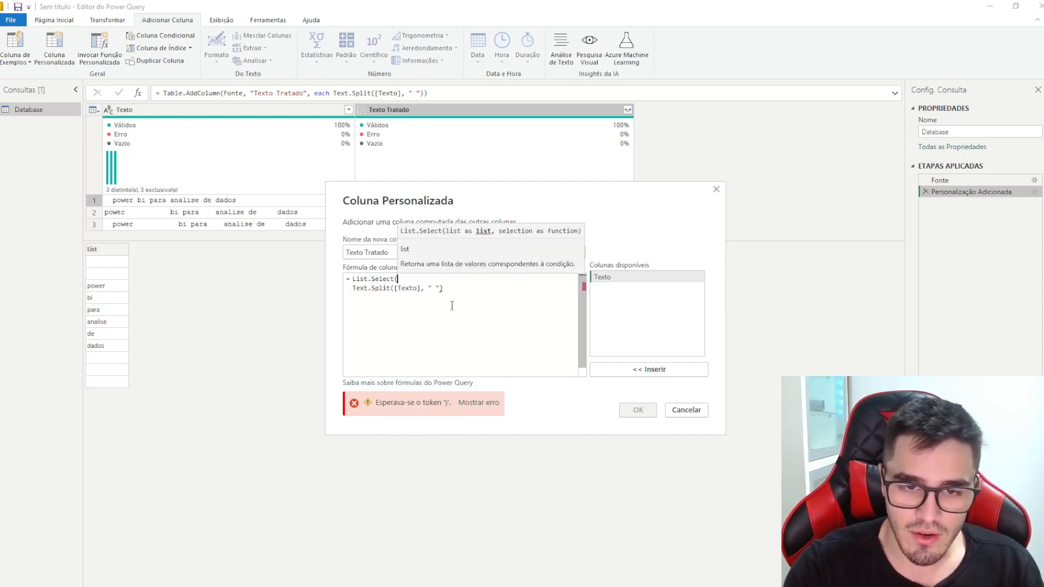
key("Home")
key("Tab")
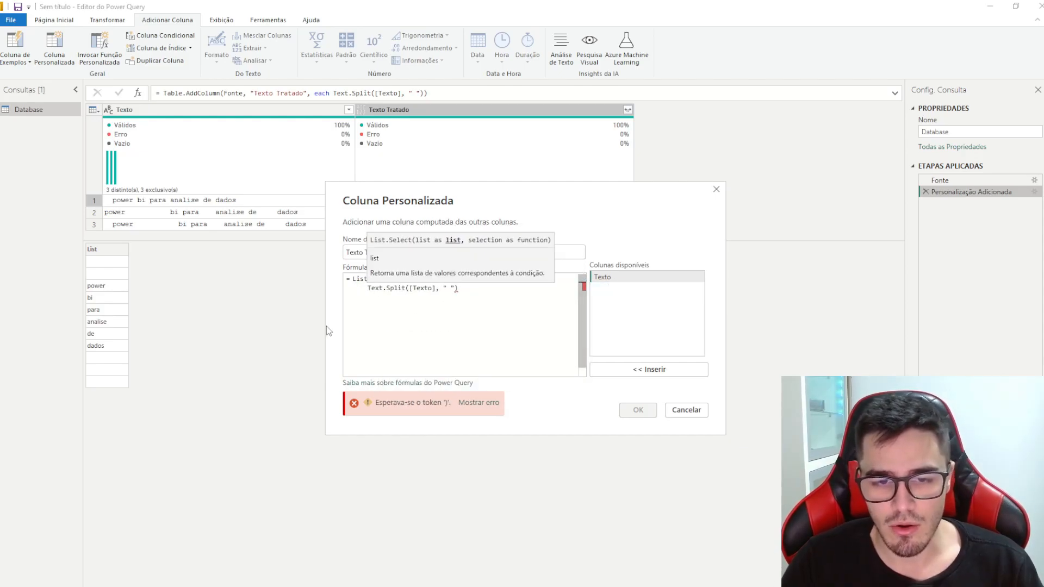
key("End")
type(",")
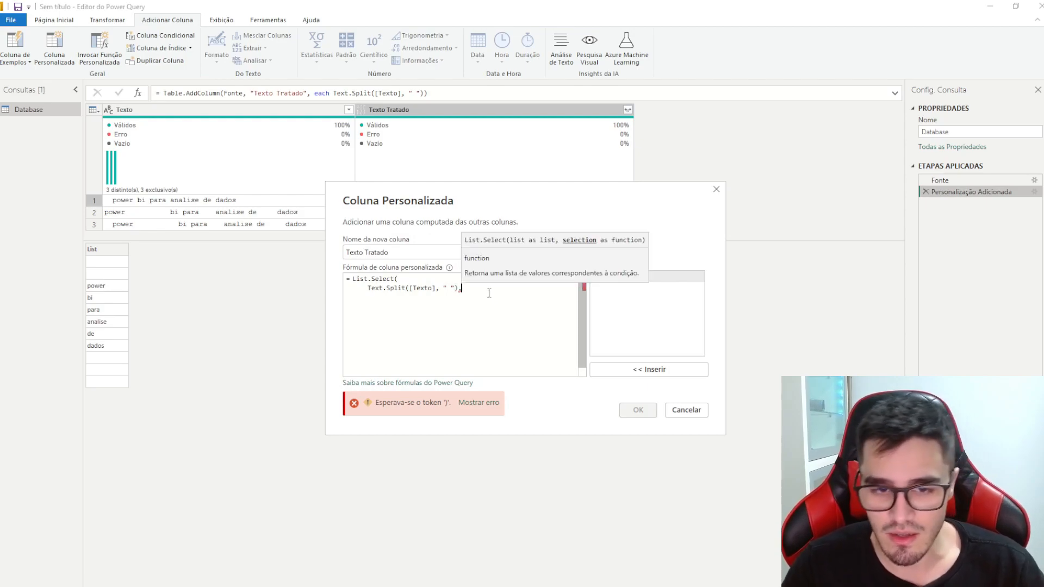
key("Return")
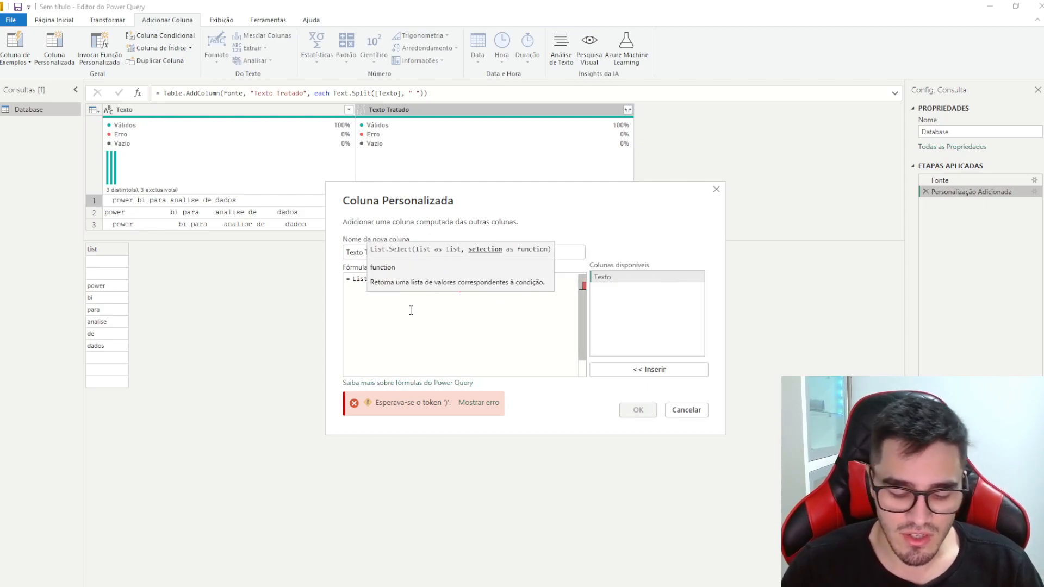
Add the selection condition each _ <> "" to List.Select and close the function with its parenthesis on a separate line
type("each ")
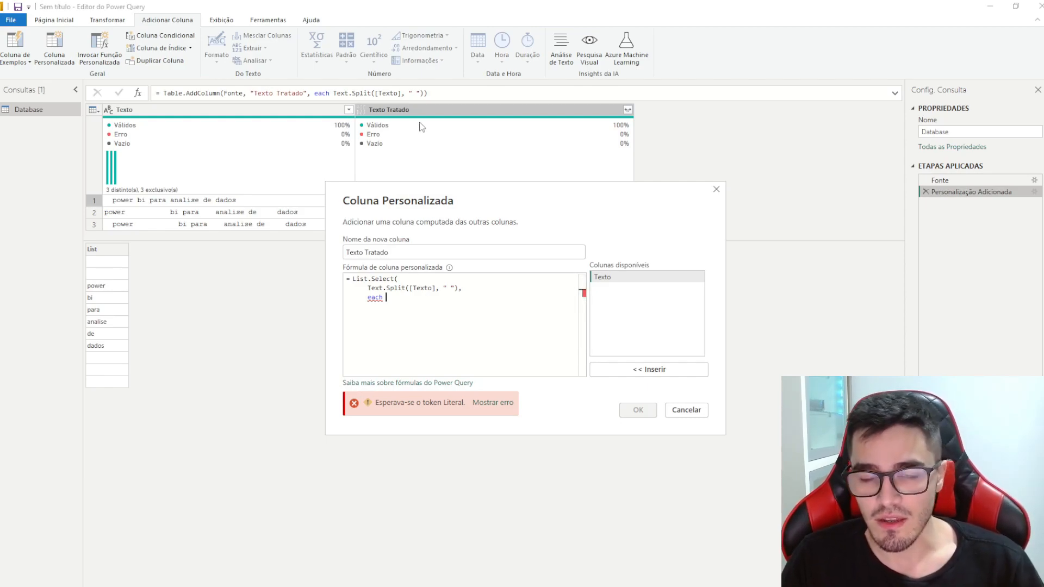
type("_")
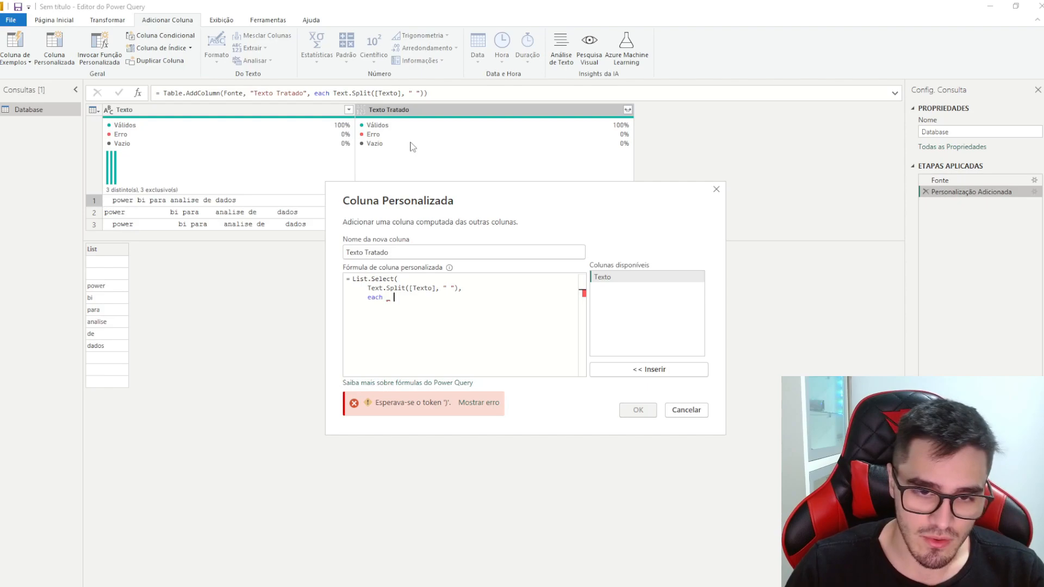
type("<> \"\")")
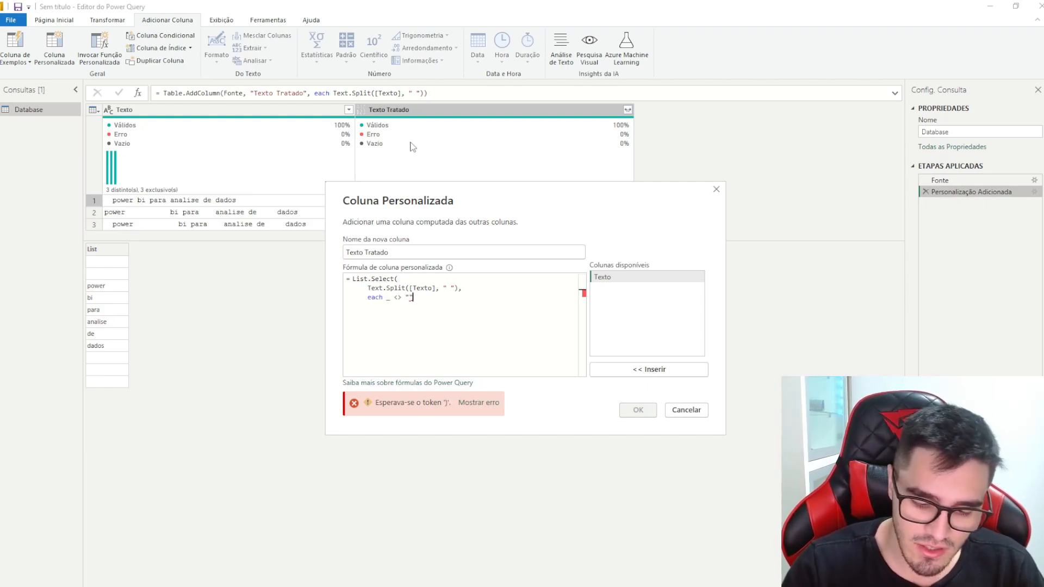
key("Return")
key("BackSpace")
key("BackSpace")
key("BackSpace")
key("BackSpace")
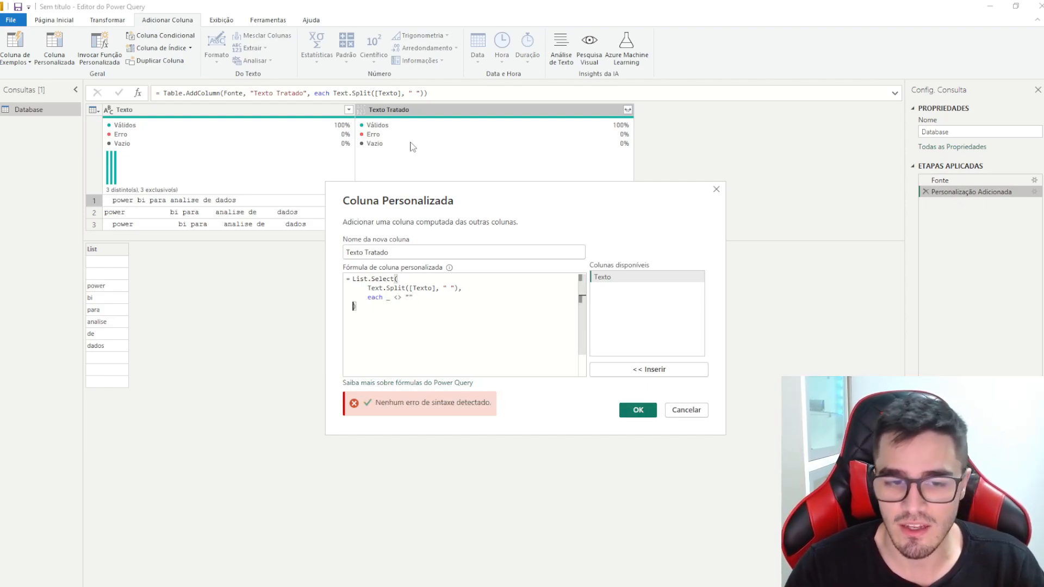
left_click(398, 299)
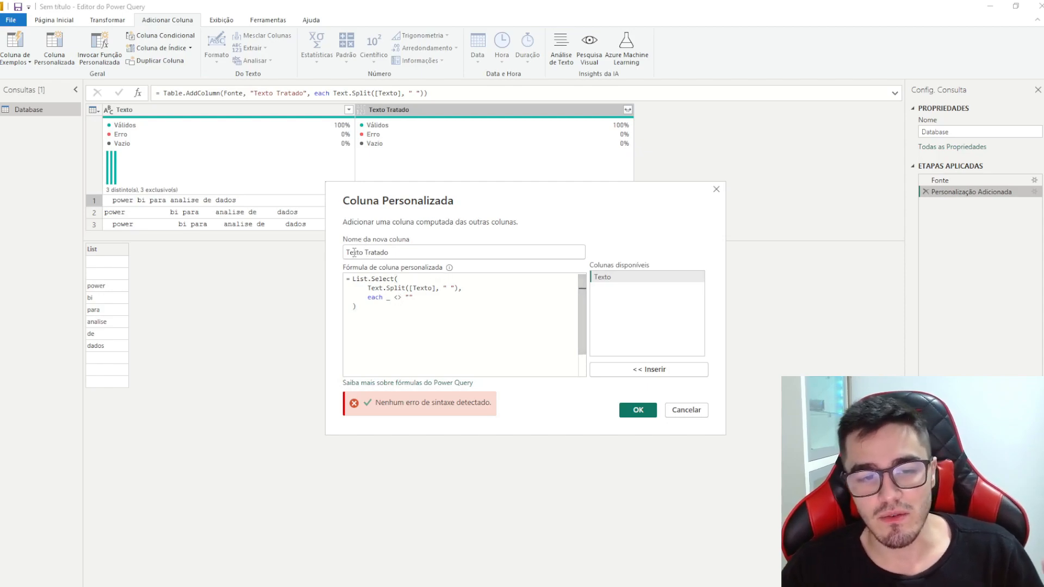
Examine the parts of the List.Select formula: the Text.Split list, the each keyword, the underscore and the <> "" comparison
left_click(353, 277)
left_click_drag(367, 288, 458, 288)
left_click_drag(387, 298, 391, 297)
left_click(412, 298)
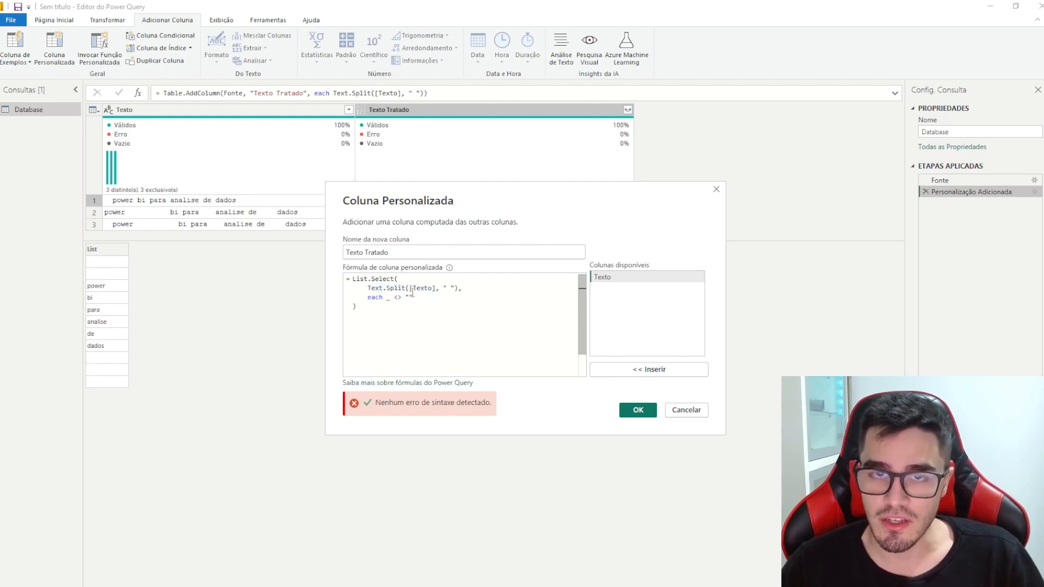
double_click(371, 297)
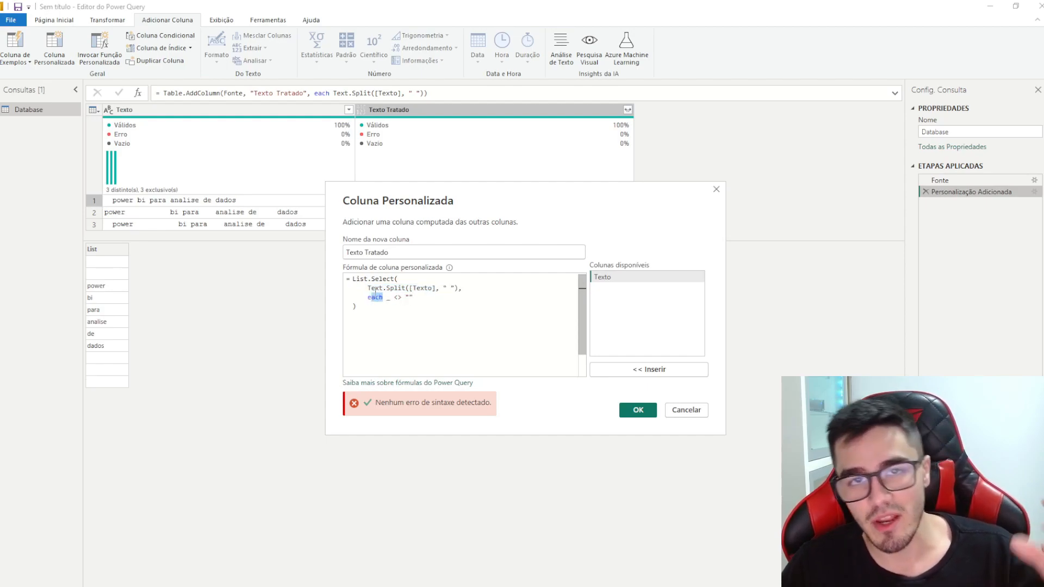
left_click(435, 348)
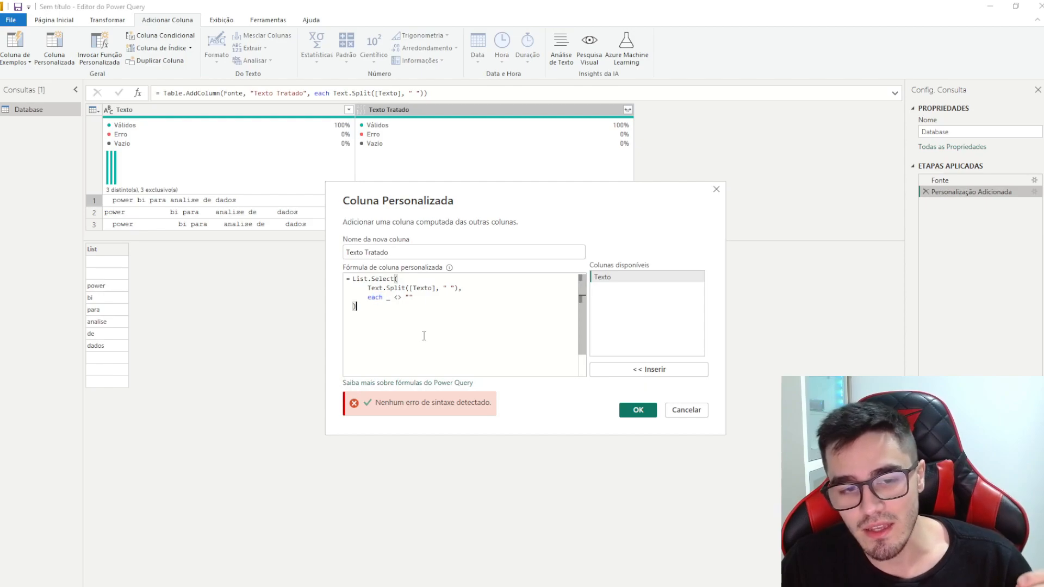
left_click_drag(393, 298, 415, 297)
left_click(387, 300)
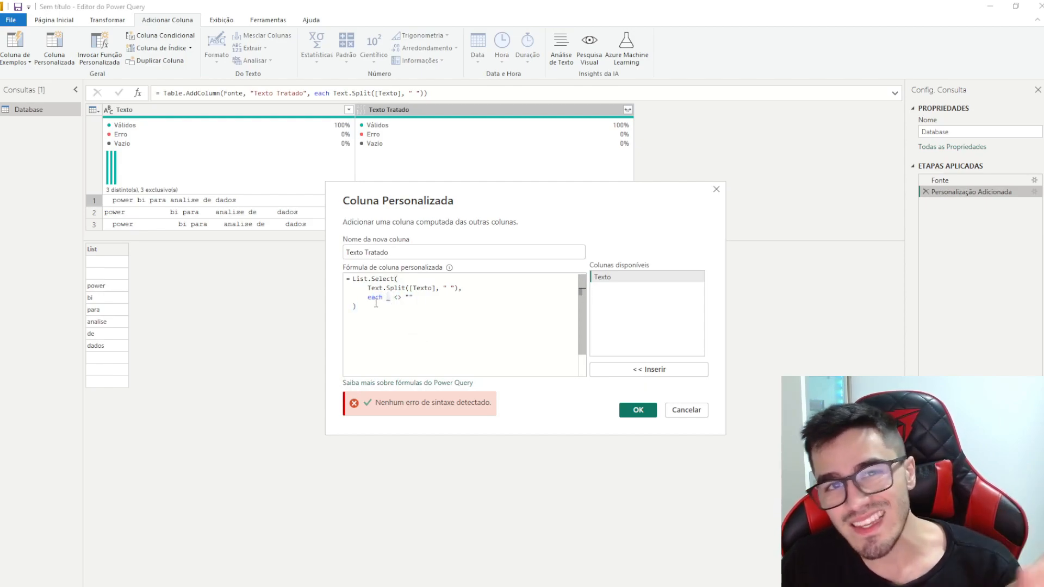
left_click_drag(394, 297, 406, 297)
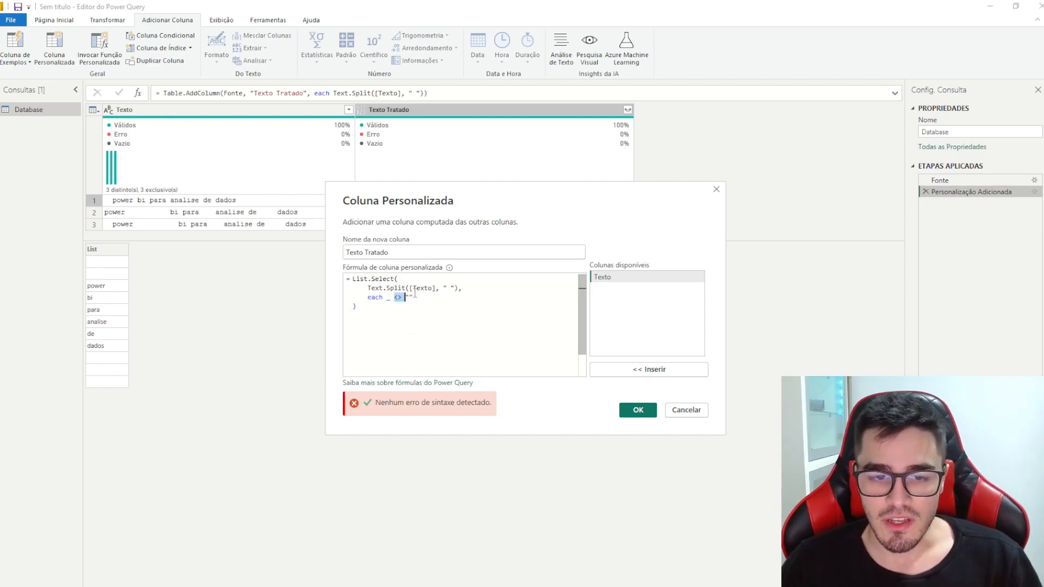
Apply the List.Select formula to Texto Tratado and check the filtered list of each of the three rows
left_click(638, 410)
left_click(436, 200)
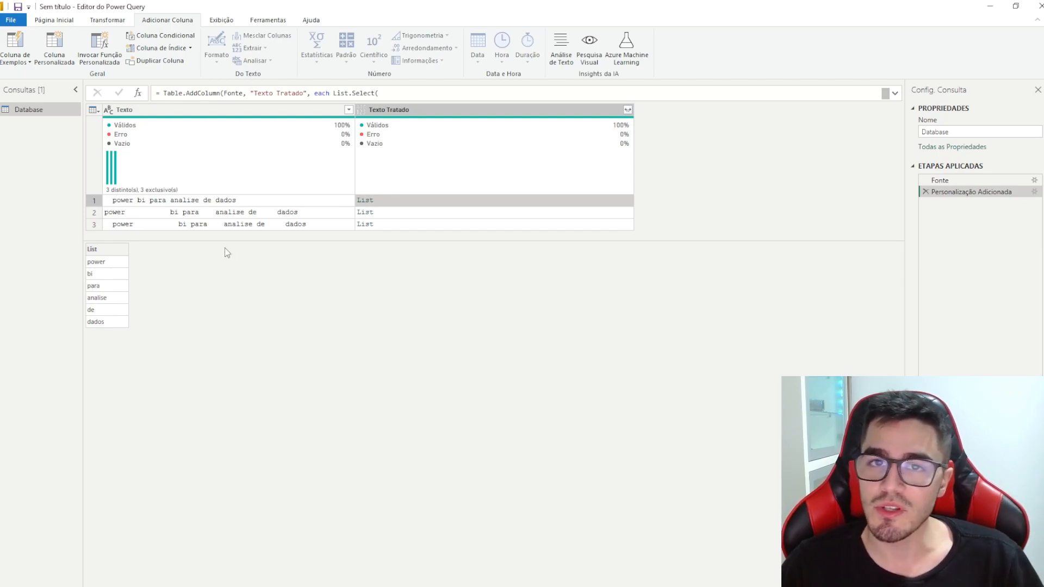
left_click(389, 213)
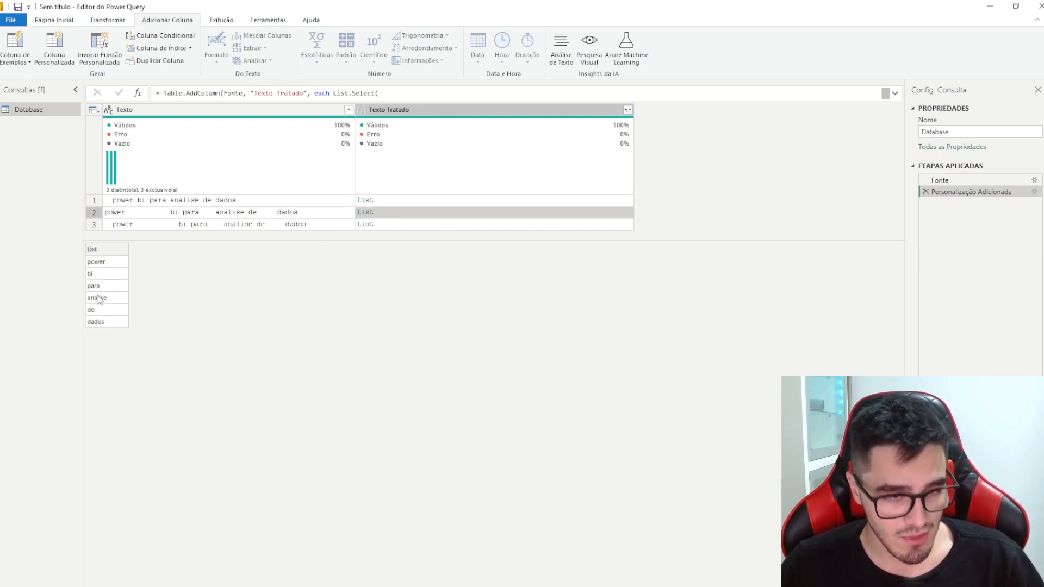
left_click(422, 225)
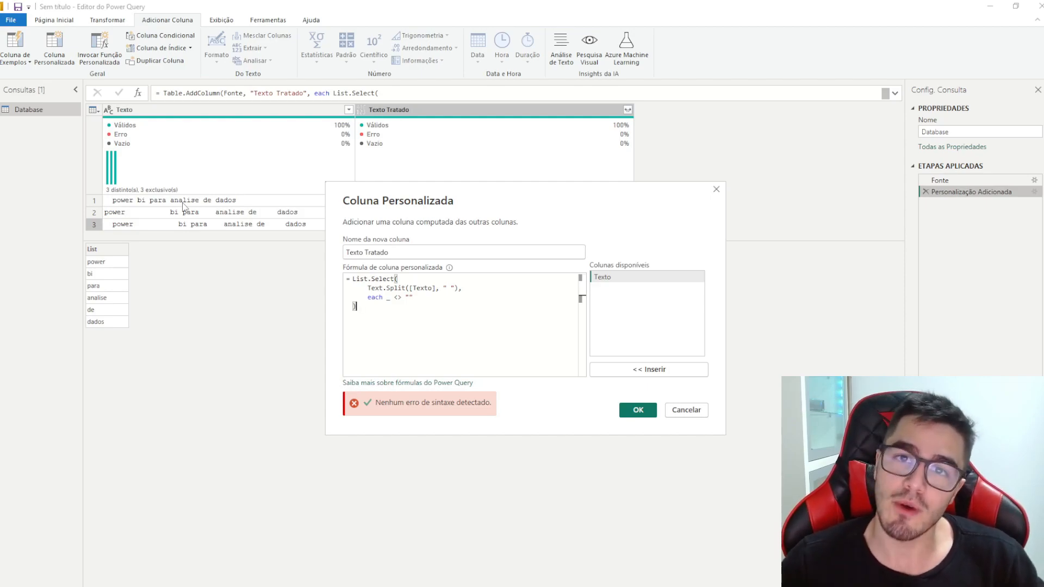
In the Texto Tratado formula, open a Text.Combine( call on a new line above List.Select
left_click(351, 279)
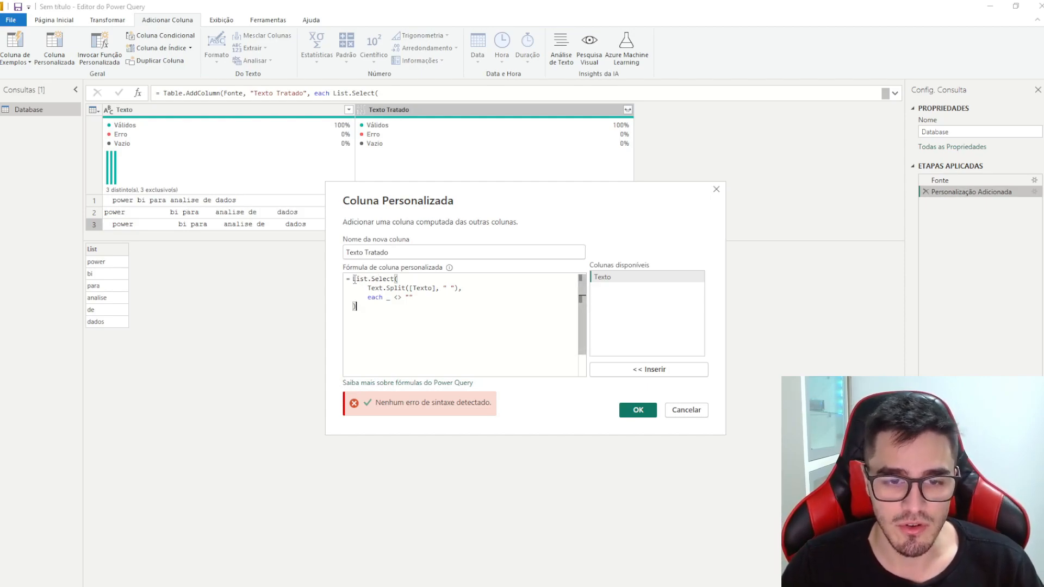
key("Return")
left_click(363, 281)
type("Tex")
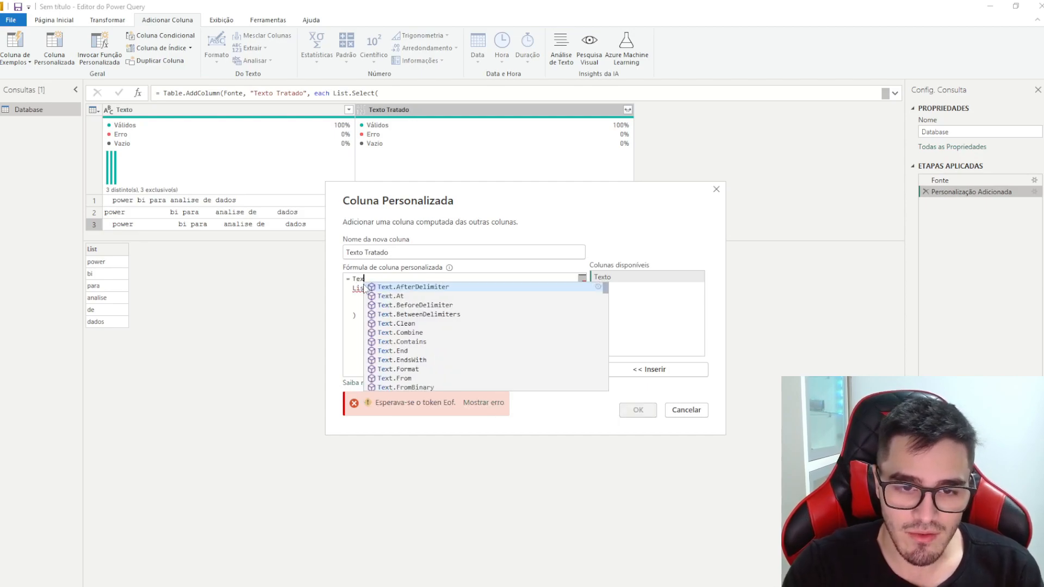
type("t.Combine")
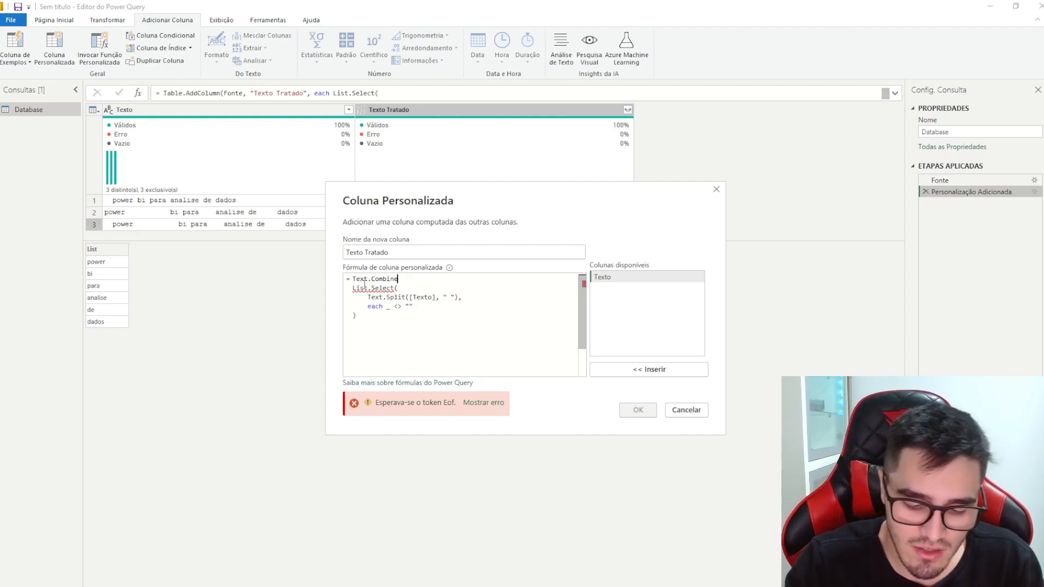
Add a single space " " as the Text.Combine separator after the List.Select block, close the function and apply the formula
left_click(434, 329)
type(",")
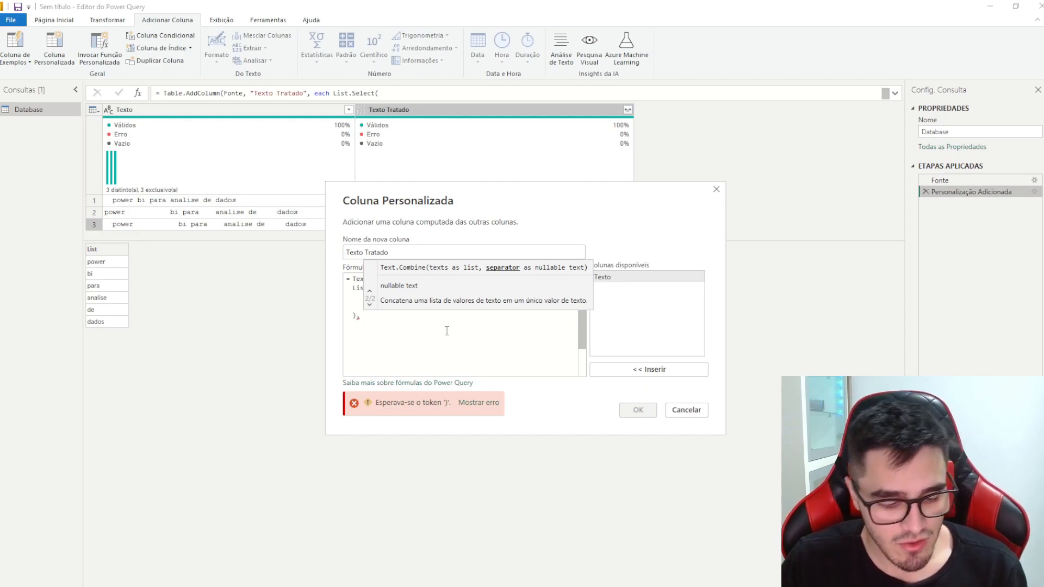
type("\"\"")
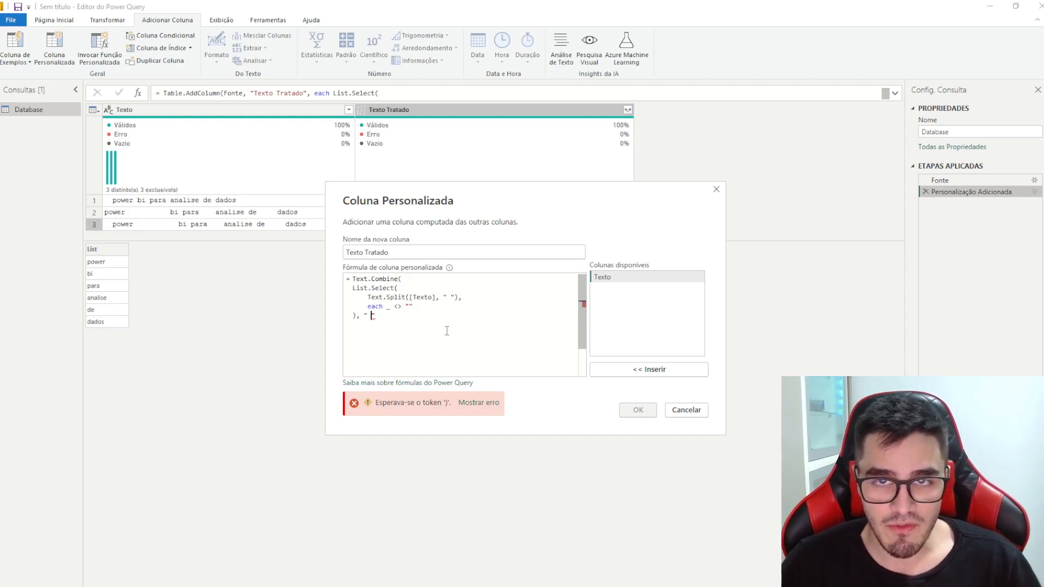
type(")")
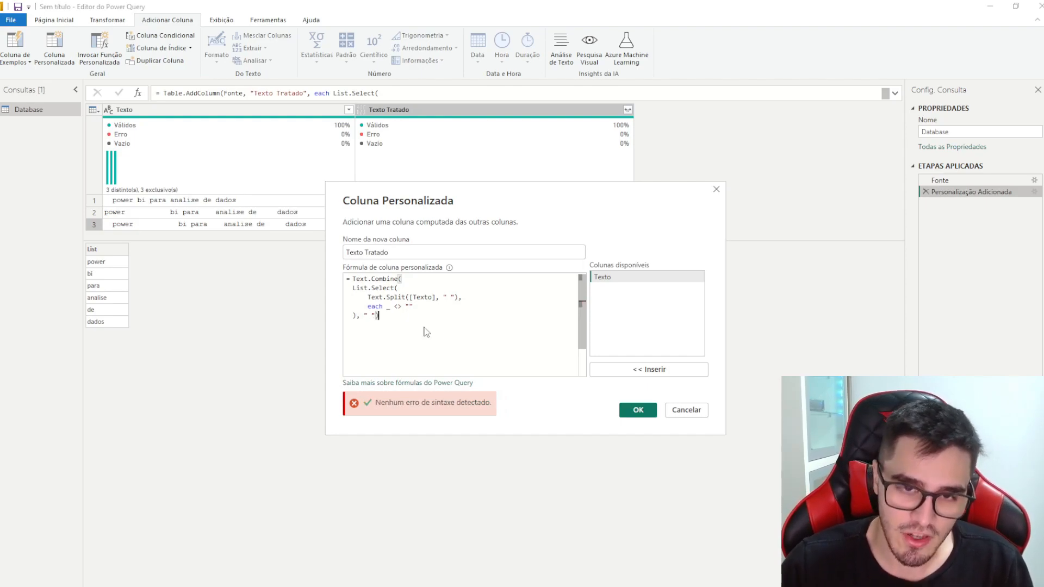
left_click(639, 409)
Compare the combined texts in Texto Tratado with the original values in the Texto column
left_click(514, 201)
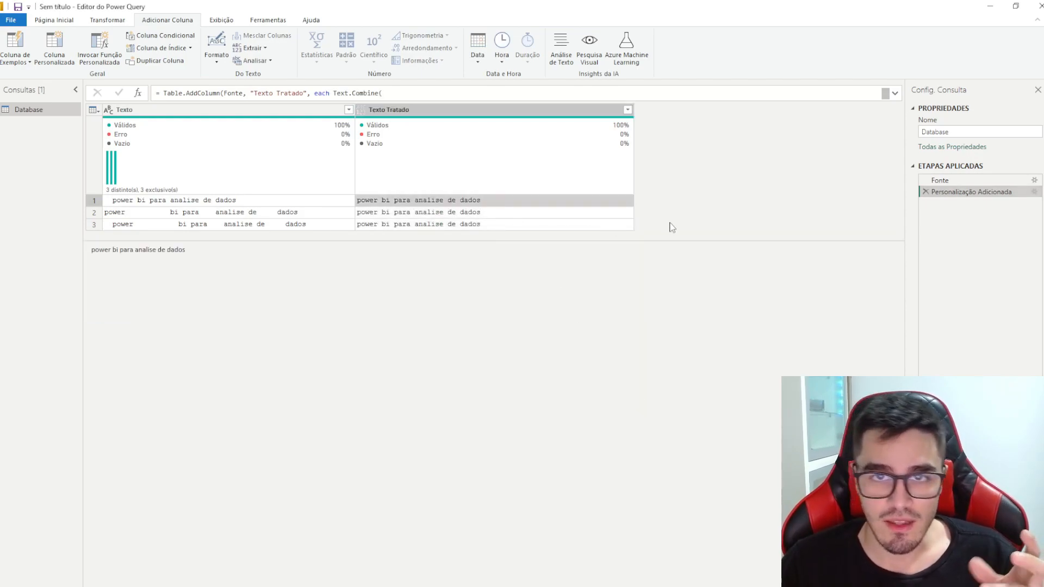
left_click(510, 212)
left_click(487, 203)
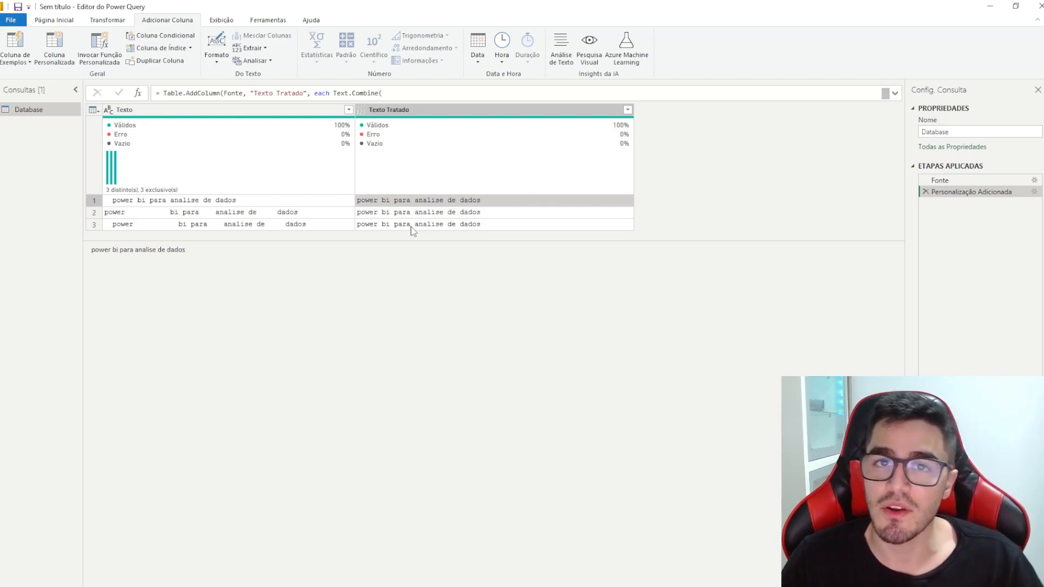
key("ctrl+space")
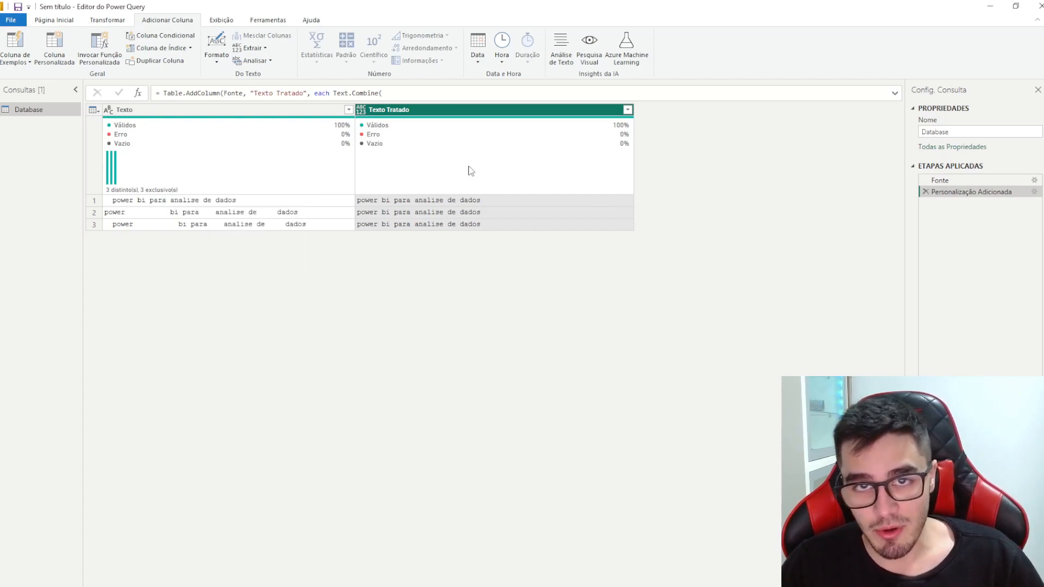
left_click(221, 199)
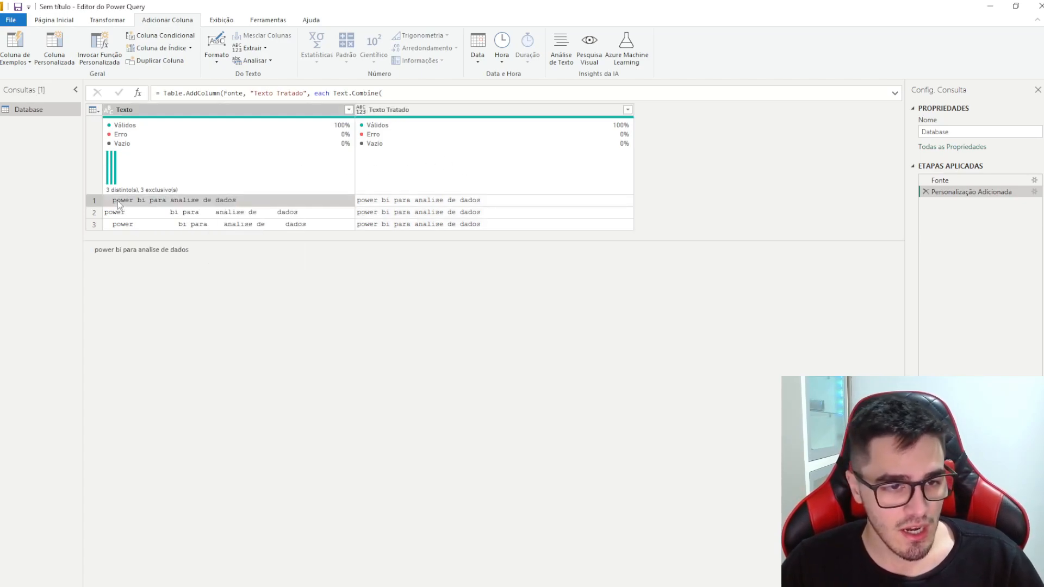
left_click(414, 202)
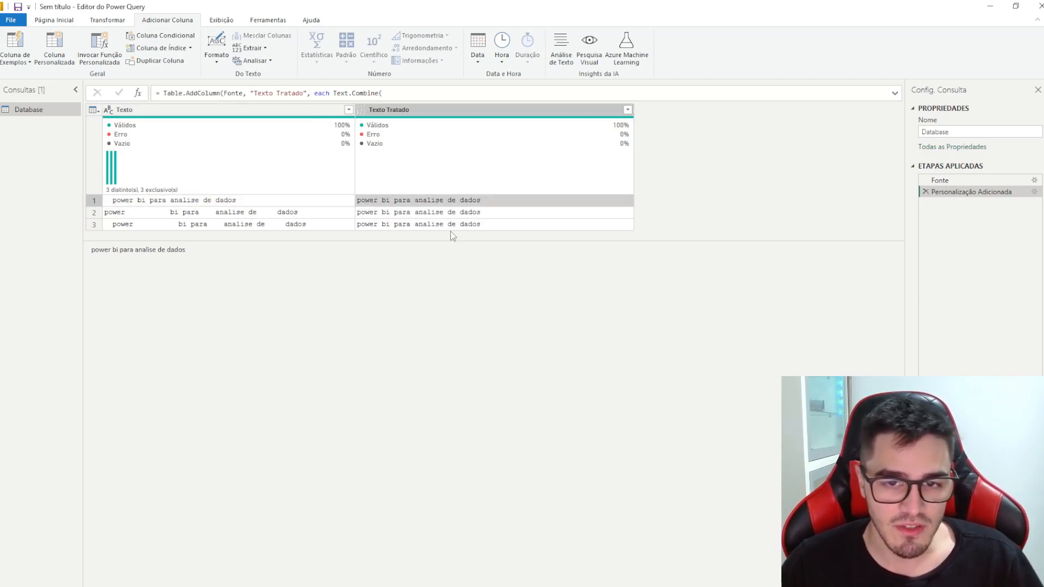
left_click(261, 212)
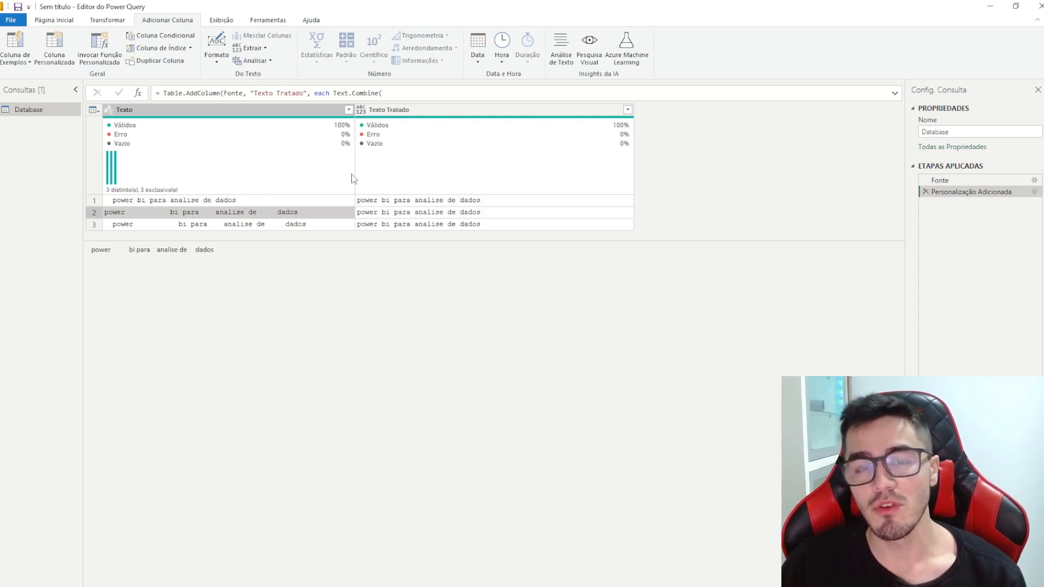
Display the complete multi-line formula of the custom column step and select the Texto Tratado column
left_click(895, 94)
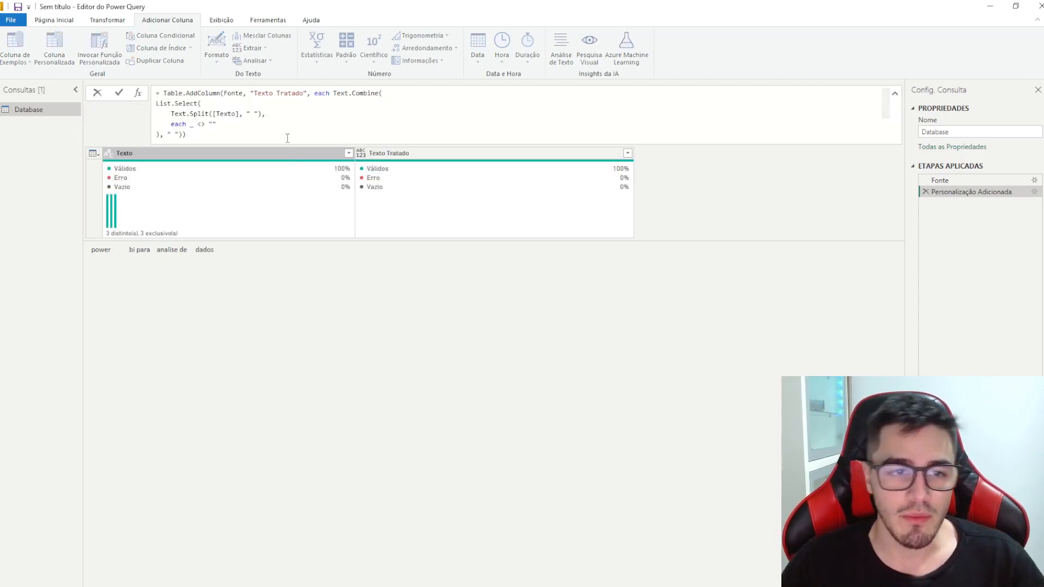
left_click(530, 128)
key("Return")
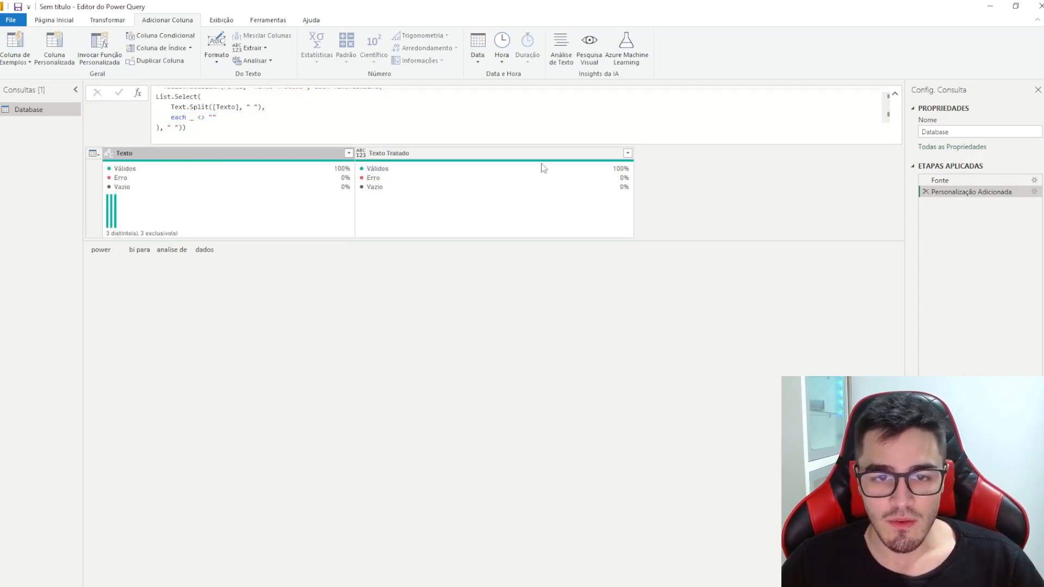
left_click(563, 153)
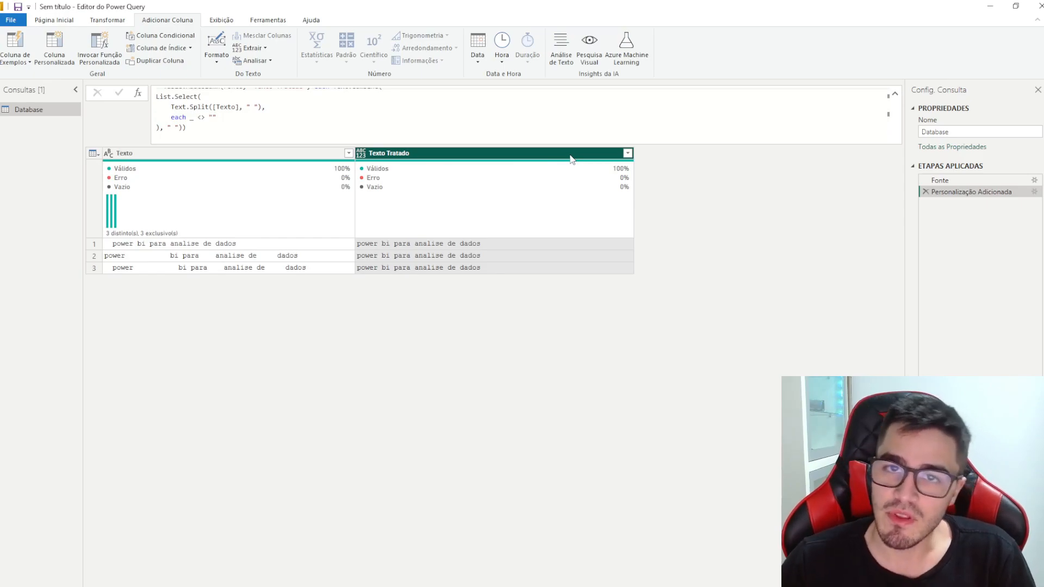